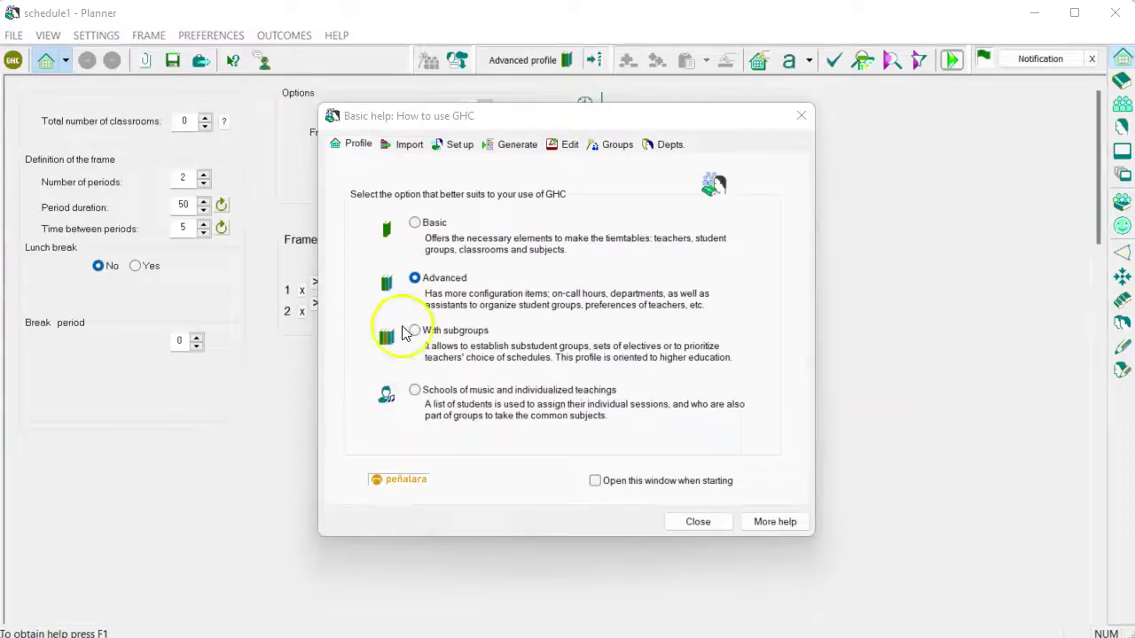
Choose the With subgroups profile and insert a new subgroup named 4th grade BIO.
left_click(414, 329)
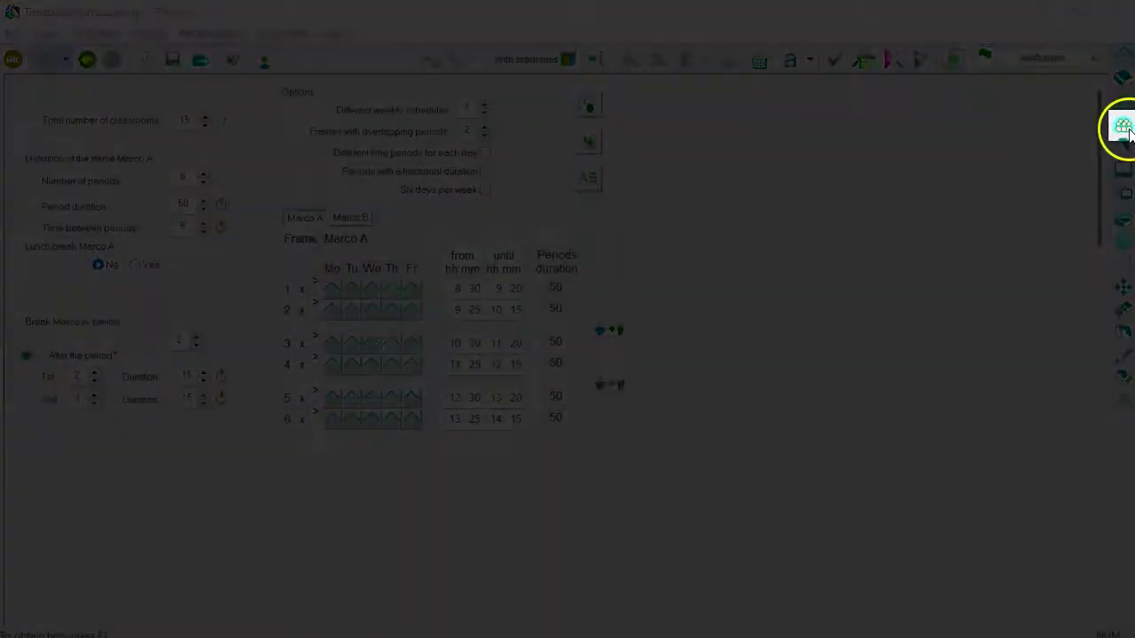
left_click(1123, 126)
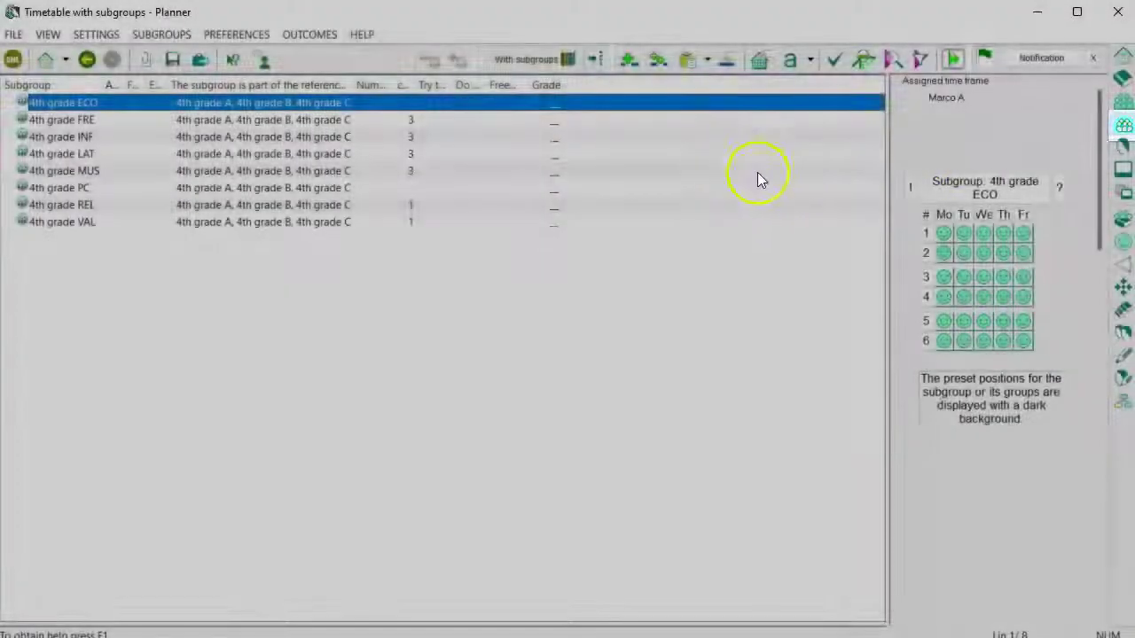
left_click(628, 60)
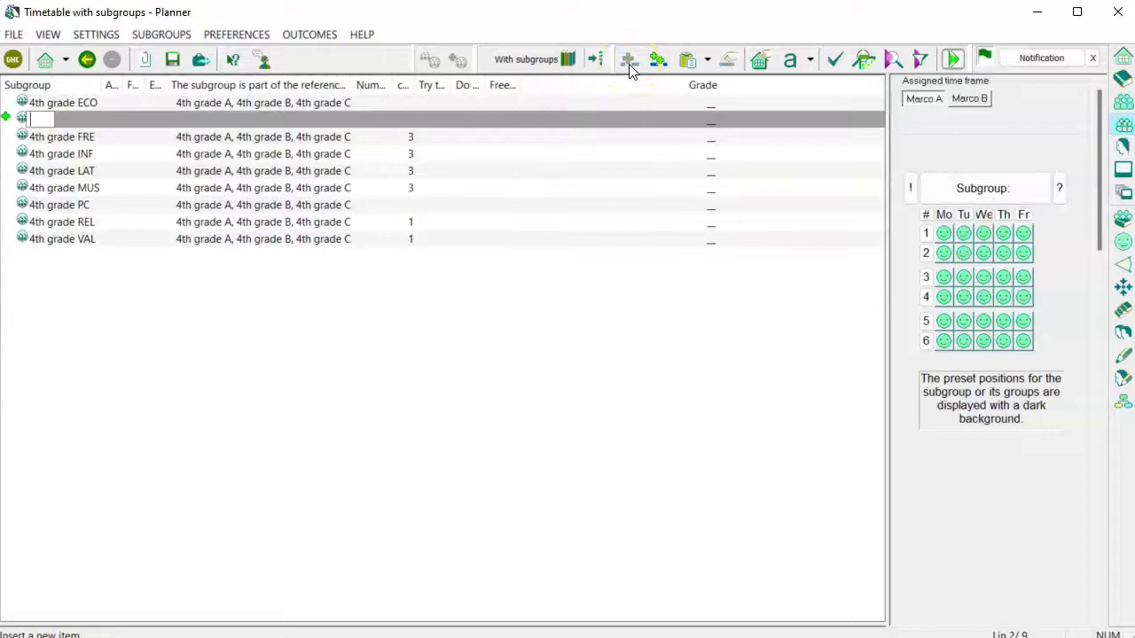
type("4th grade BIO")
key("Return")
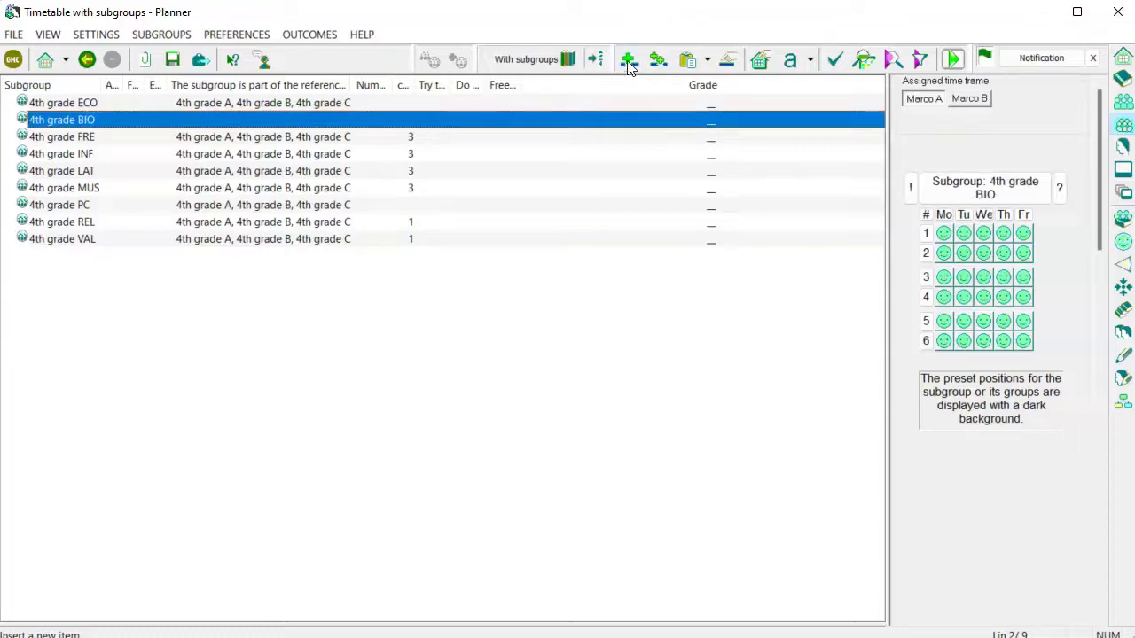
In the 4th grade BIO template, ban Monday period 1 and Tuesday period 3, and mark Tuesday period 2 with the yellow face.
left_click(167, 104)
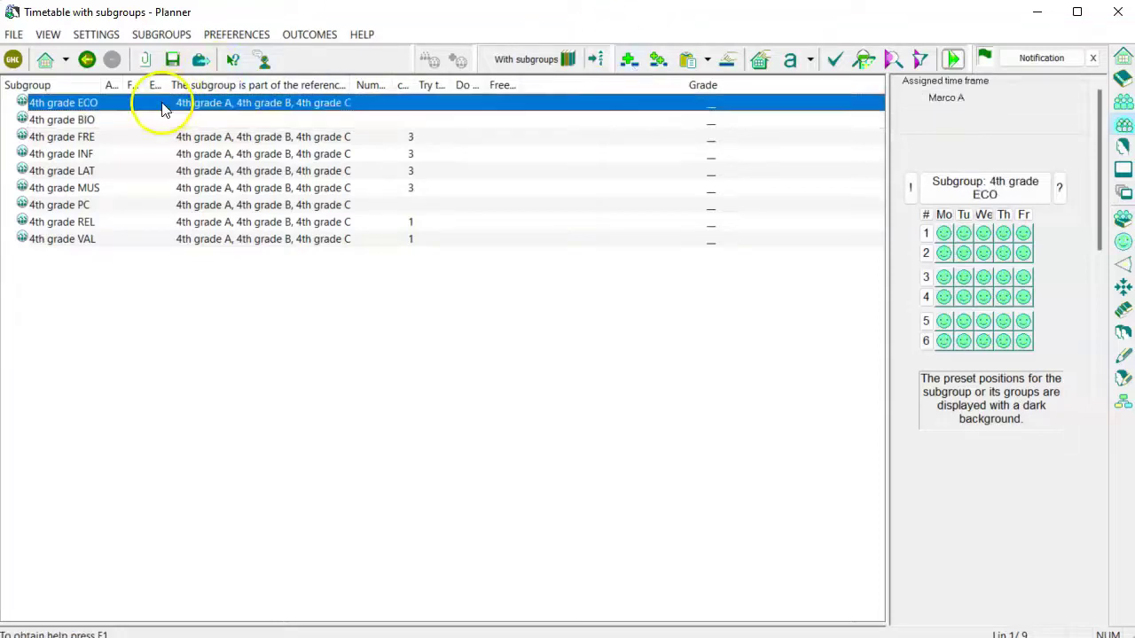
left_click(943, 233)
left_click(964, 278)
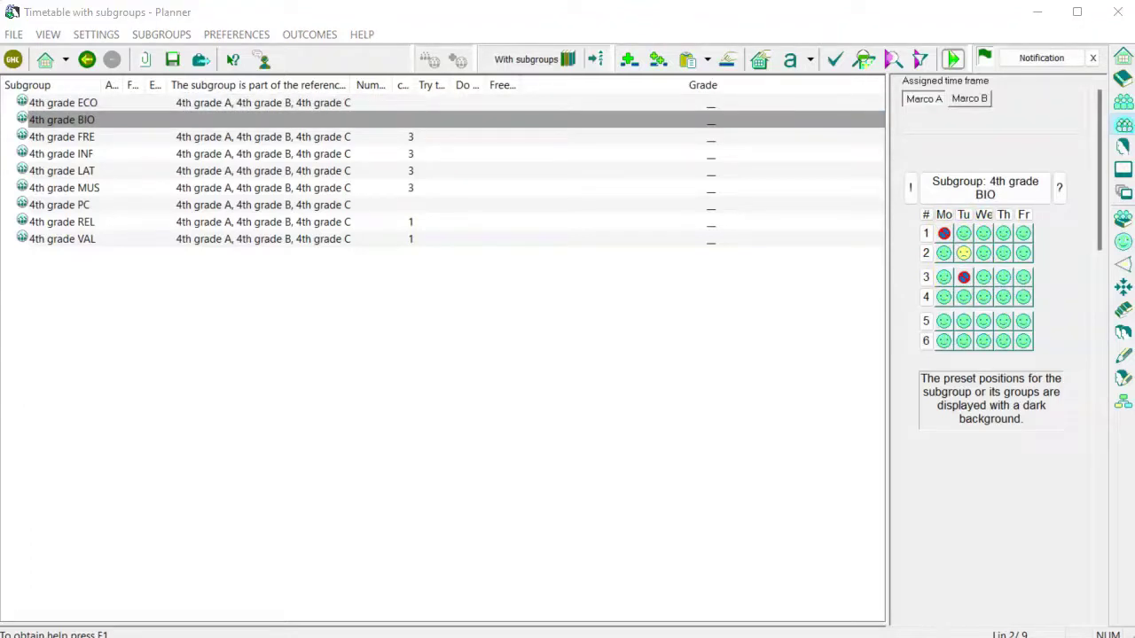
Assign 4th grade A, 4th grade B and 4th grade C as reference groups in the properties of the 4th grade BIO subgroup.
right_click(112, 124)
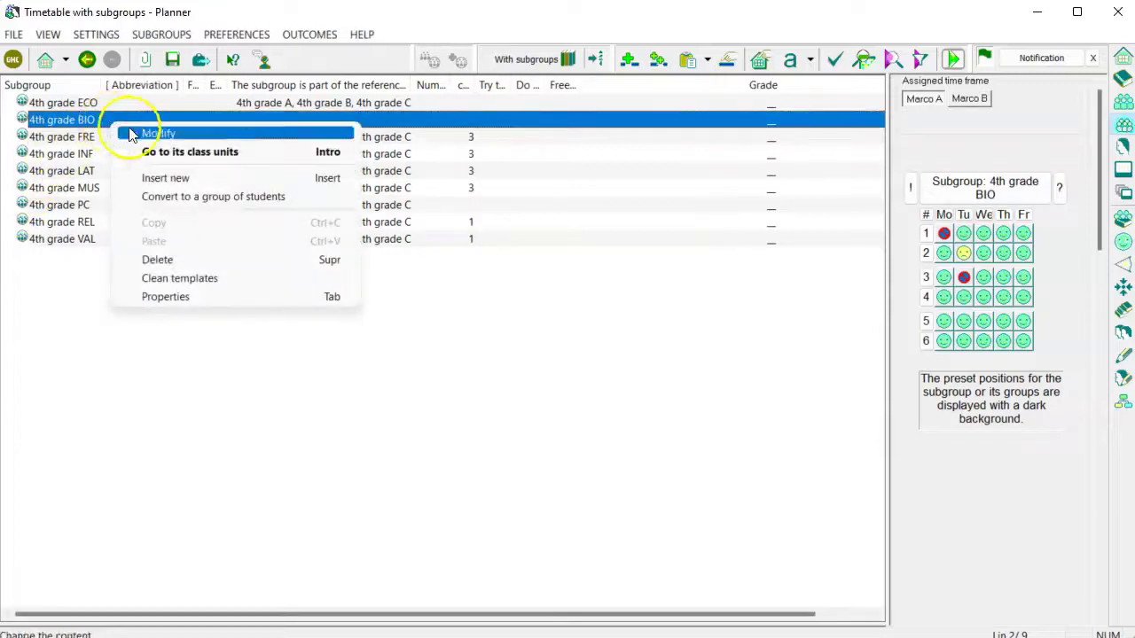
left_click(299, 298)
left_click(485, 376)
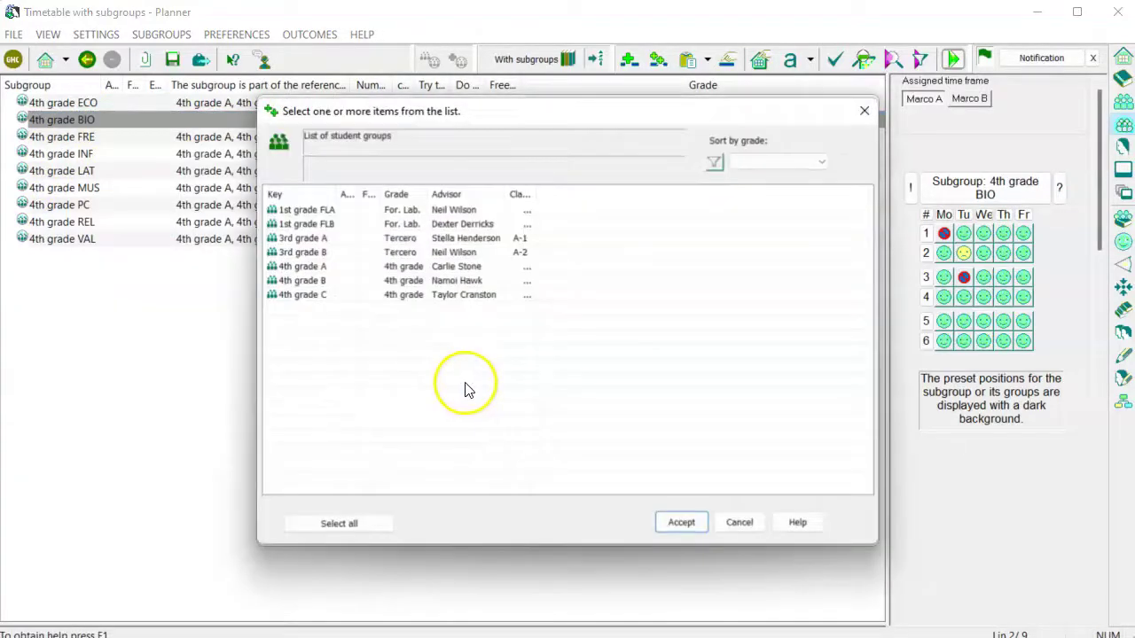
left_click(308, 267)
left_click(304, 295, "shift")
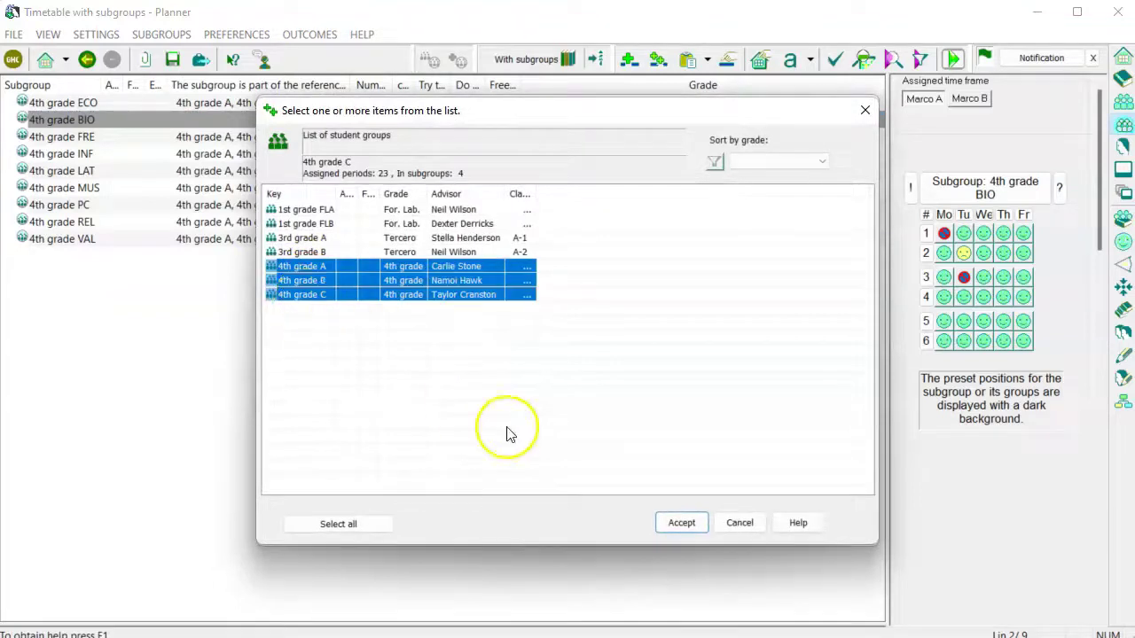
left_click(667, 523)
left_click(456, 510)
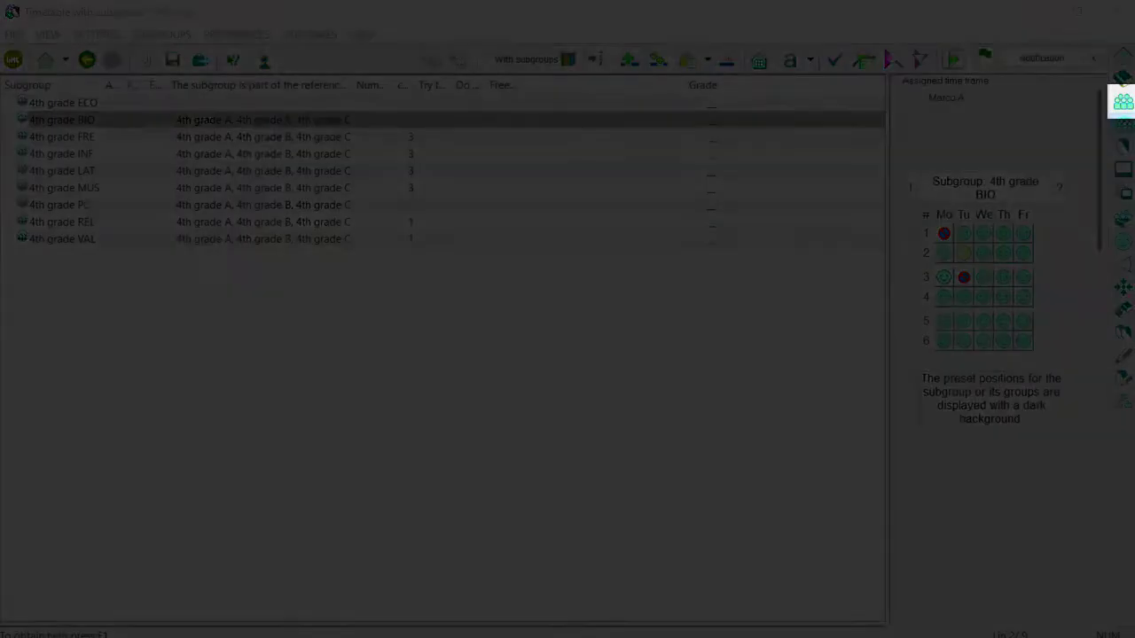
From the list of student groups, add the 4th grade ECO subgroup to the 4th grade A group.
left_click(1124, 104)
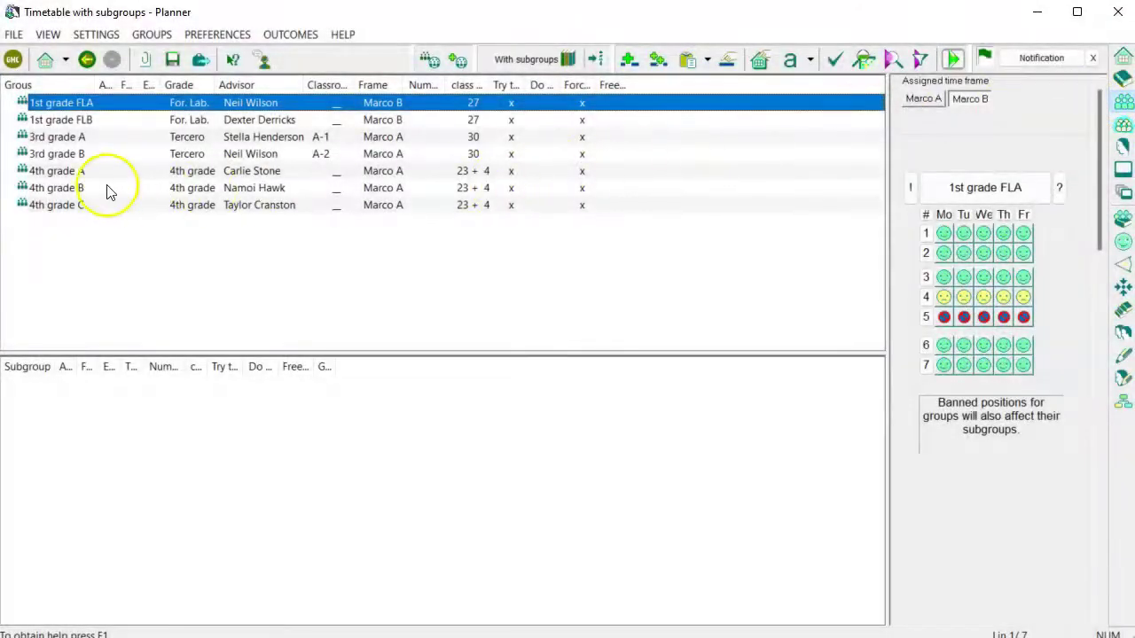
left_click(81, 174)
right_click(84, 176)
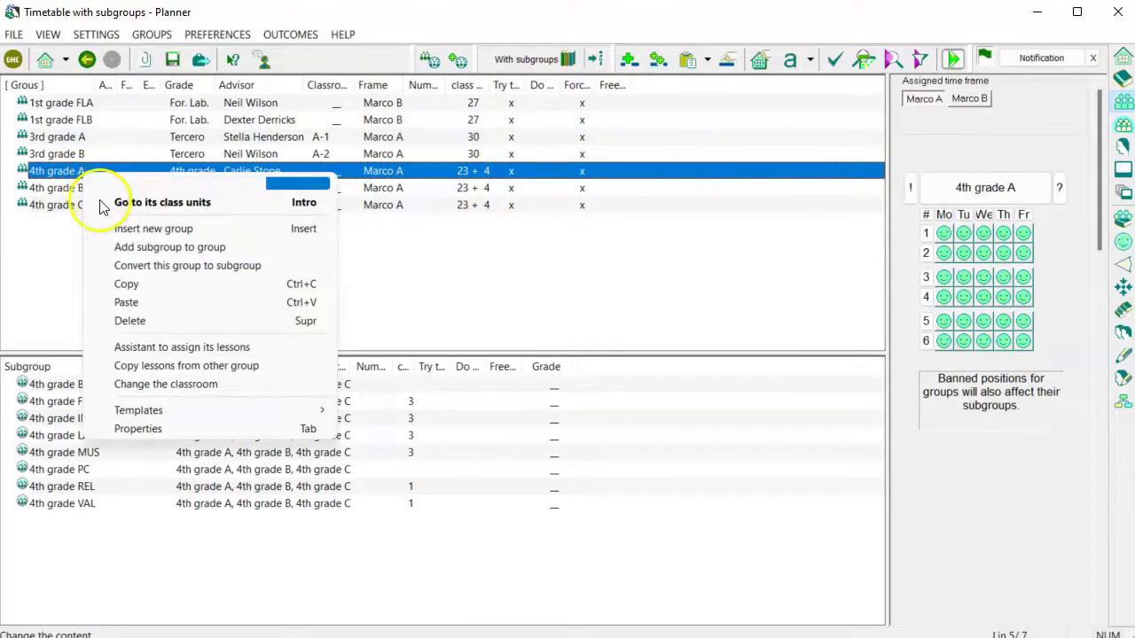
left_click(124, 247)
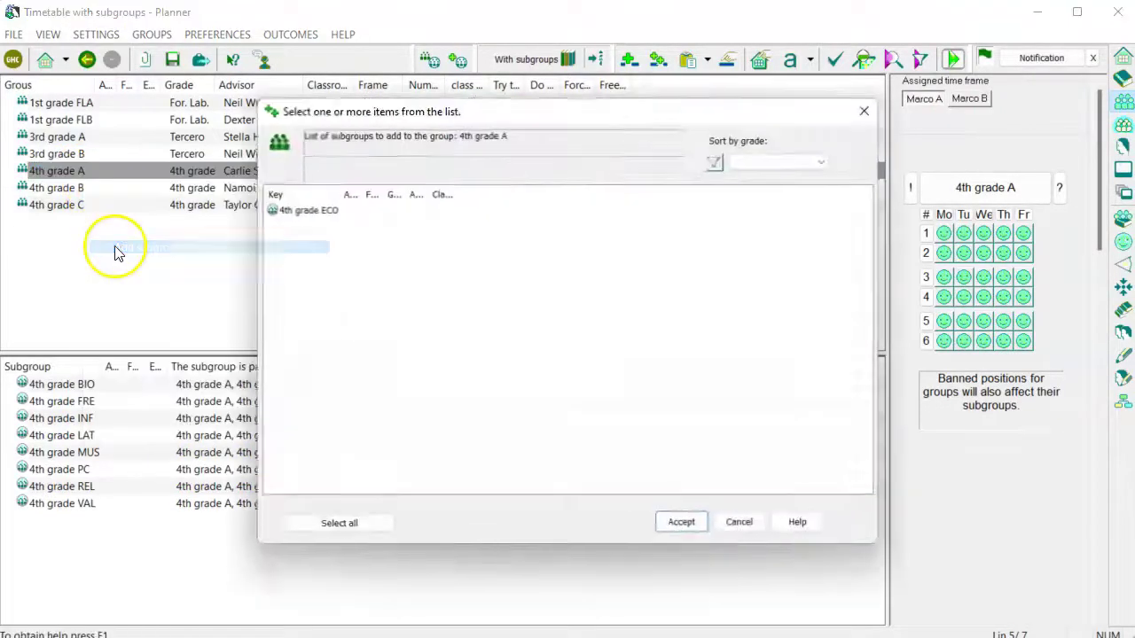
left_click(282, 214)
left_click(680, 522)
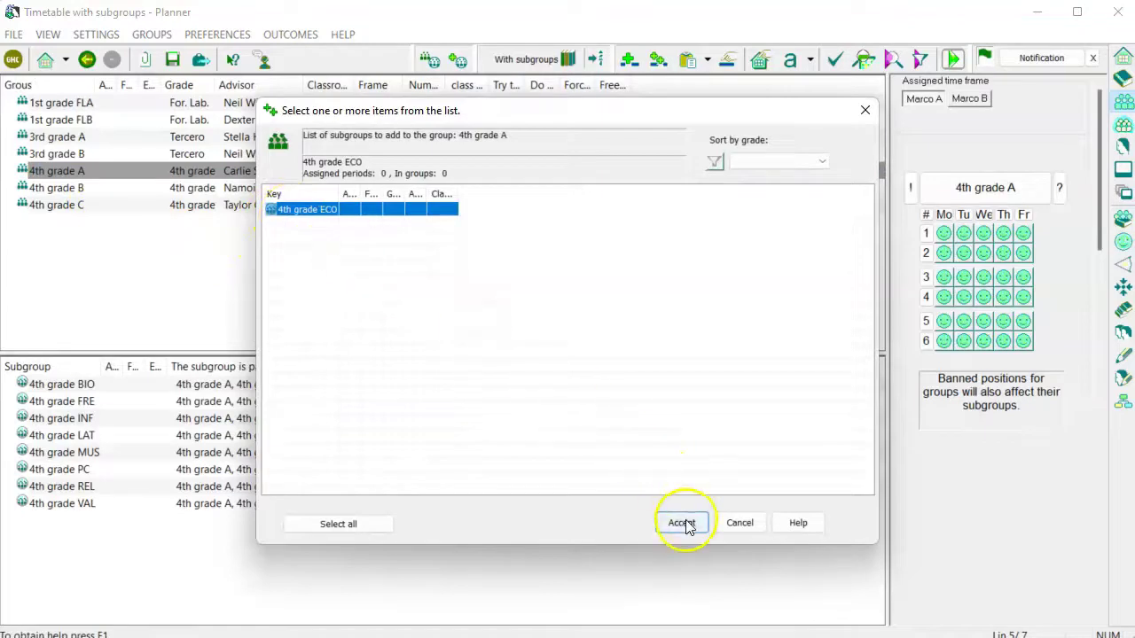
Add the 4th grade ECO subgroup to the 4th grade B group.
right_click(87, 189)
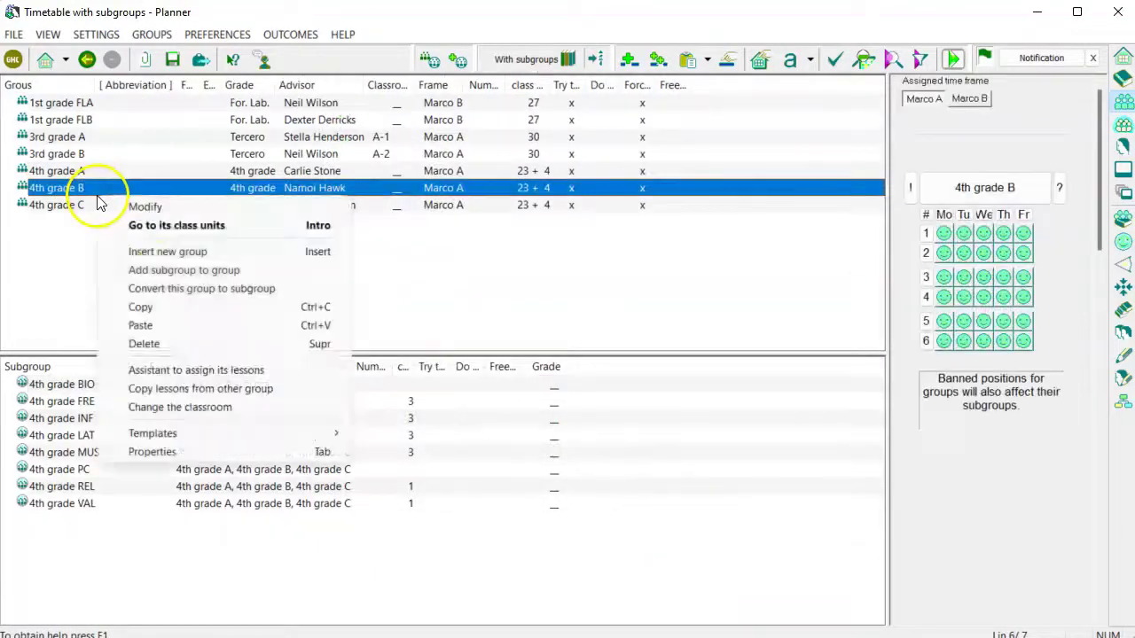
left_click(151, 270)
left_click(301, 213)
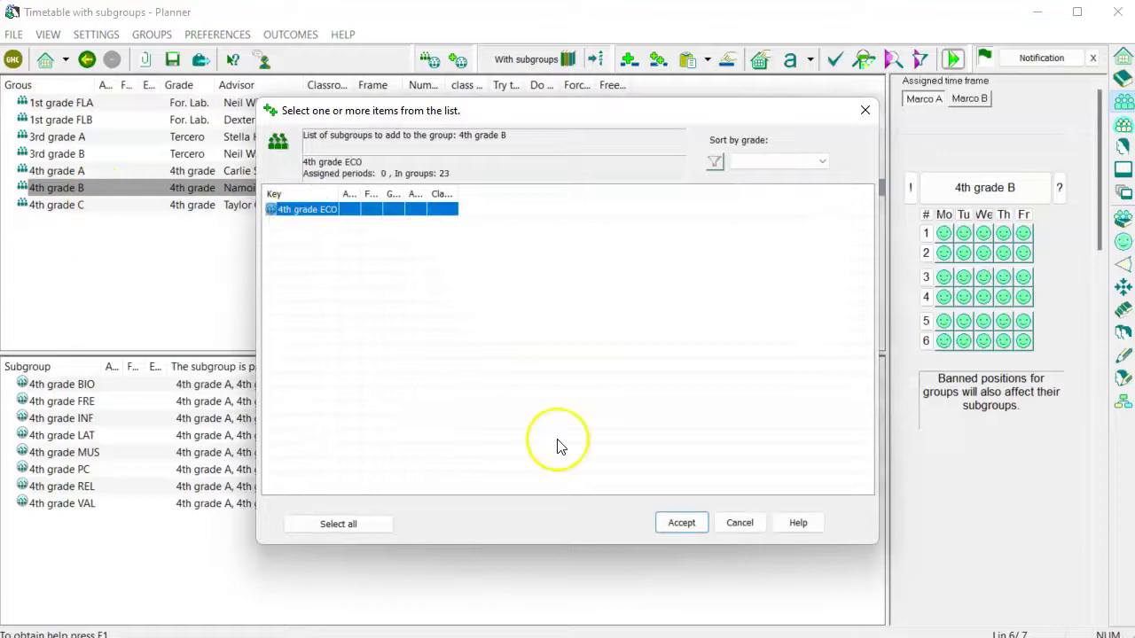
left_click(681, 522)
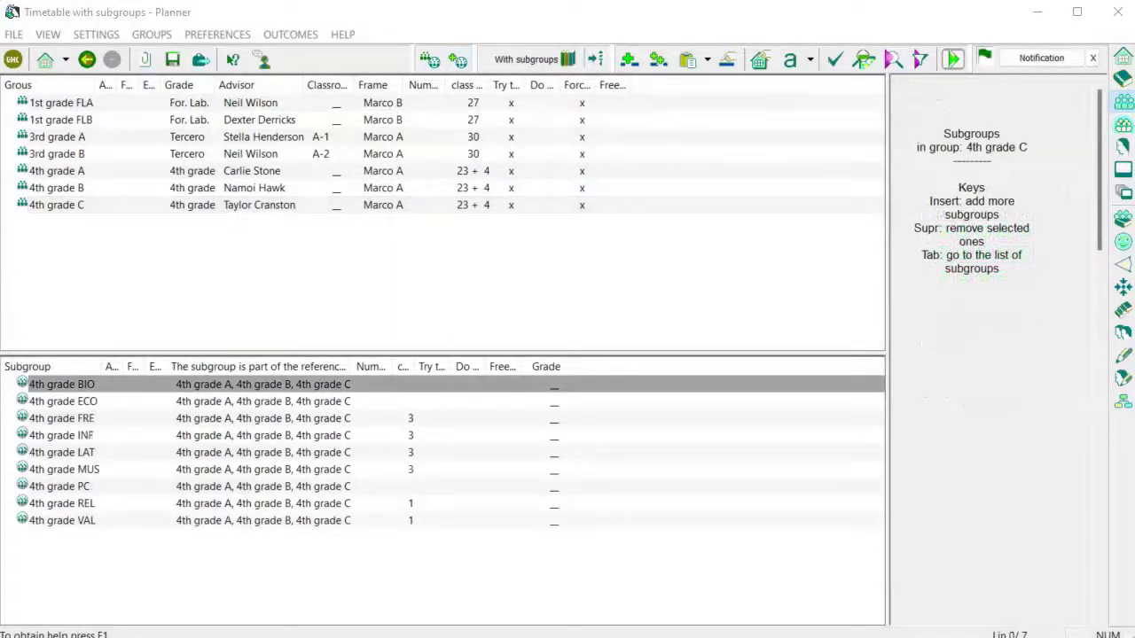
Check which subgroups belong to the groups 4th grade A, 4th grade B and 4th grade C.
left_click(56, 173)
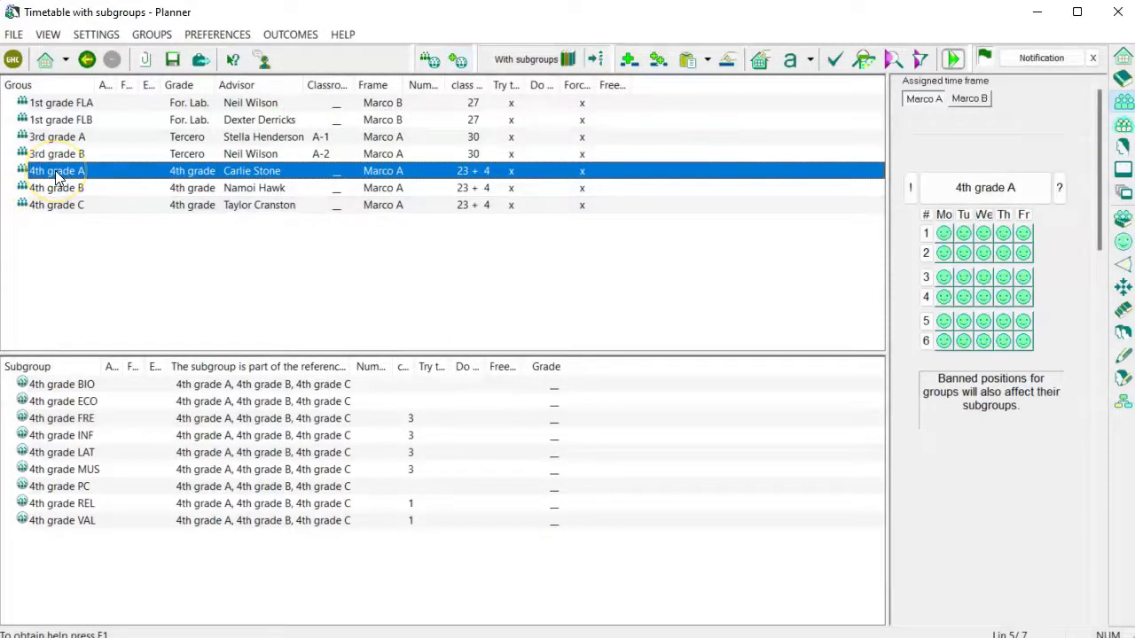
left_click(74, 192)
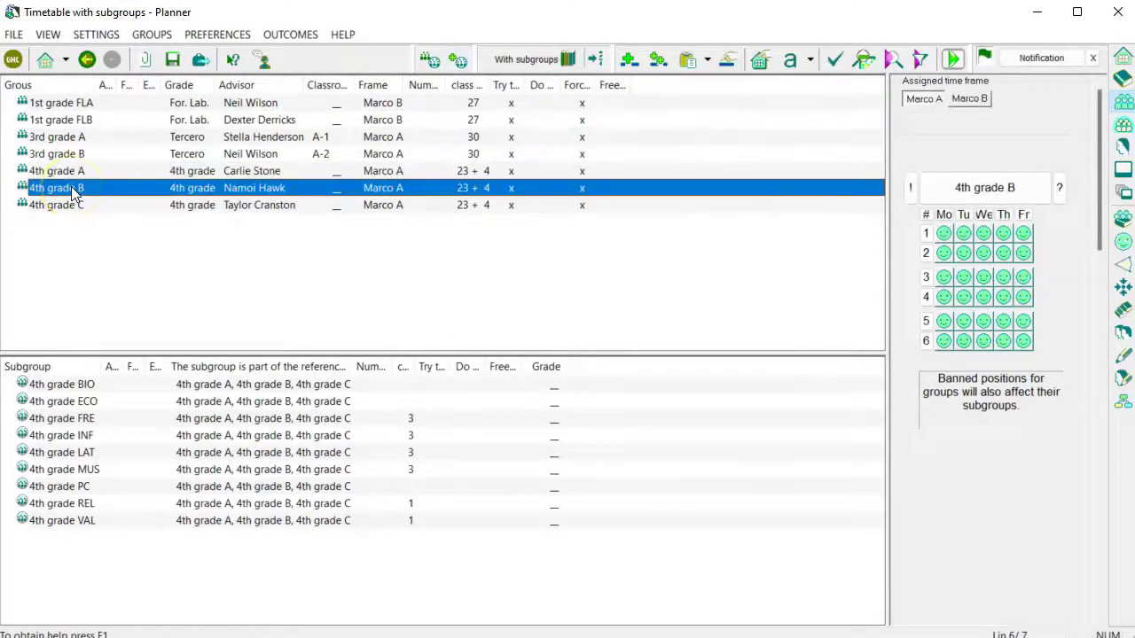
left_click(79, 207)
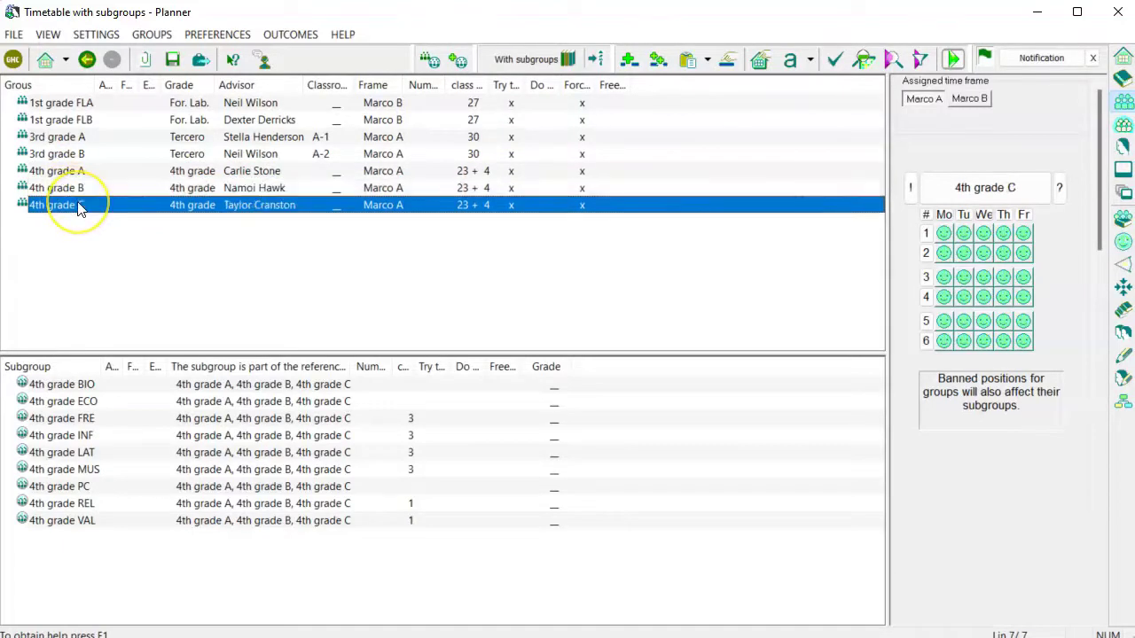
left_click(431, 62)
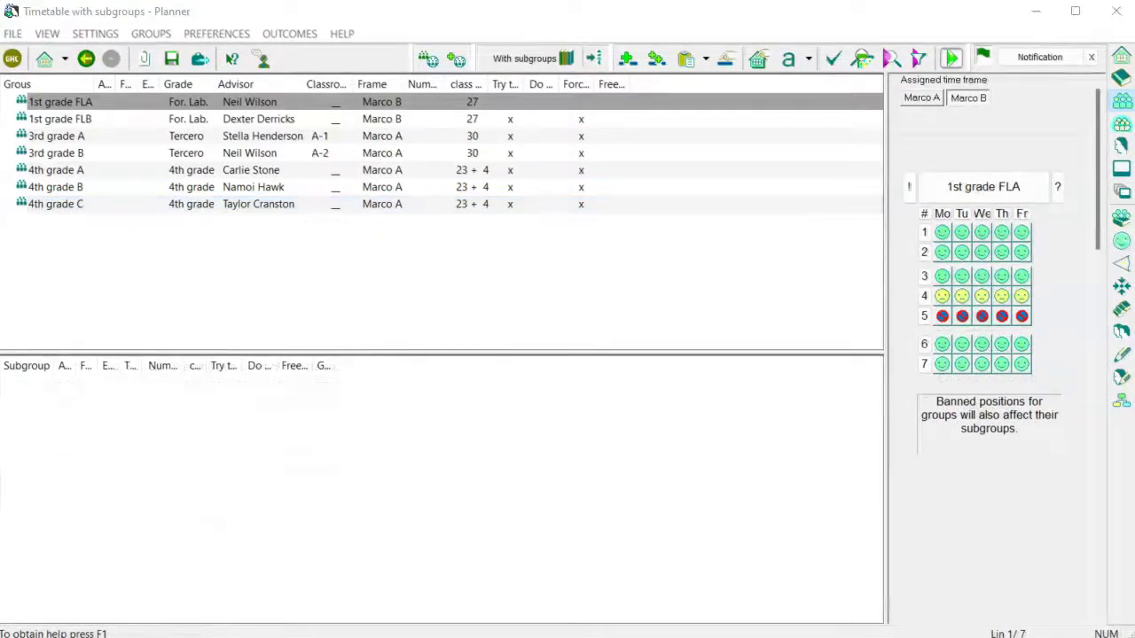
Try to convert the 1st grade FLA group into a subgroup without assigning a reference group.
right_click(85, 106)
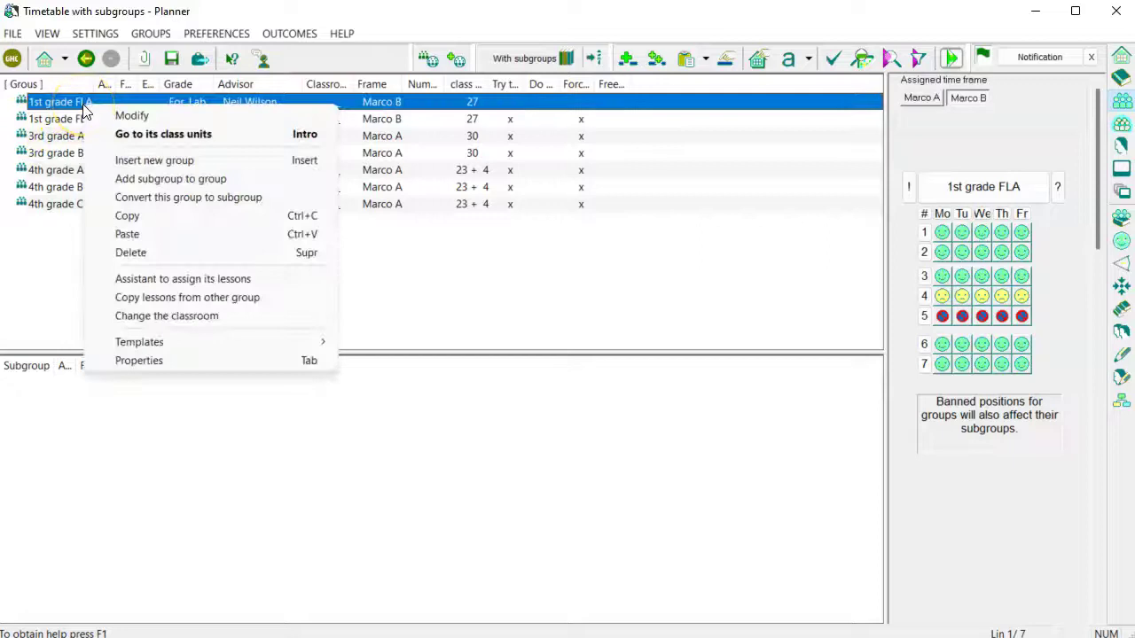
left_click(102, 199)
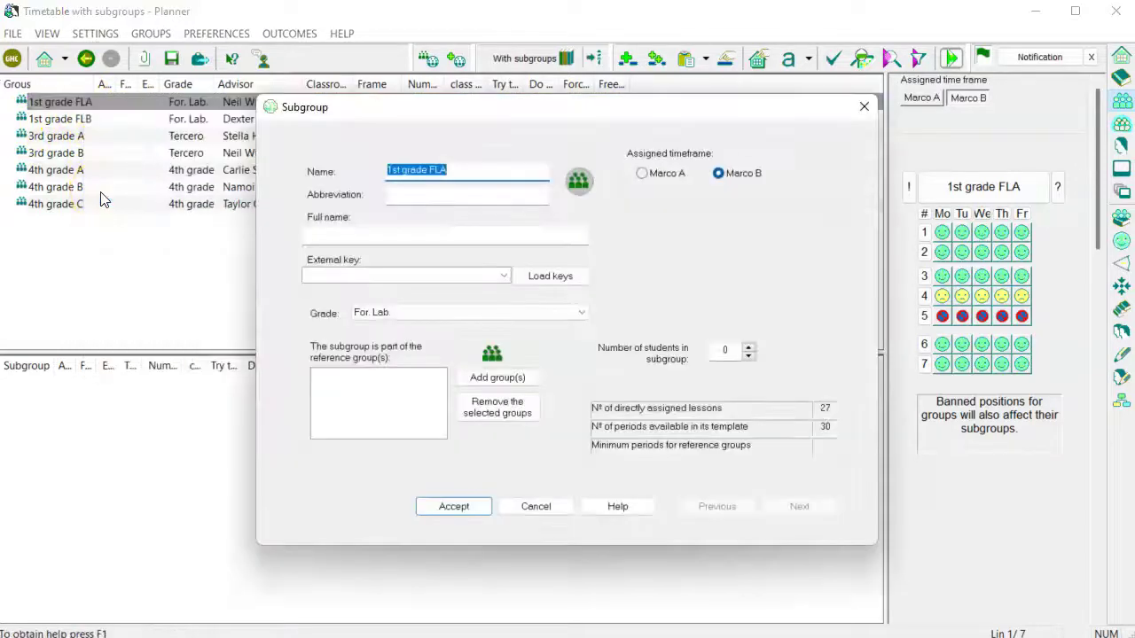
left_click(426, 507)
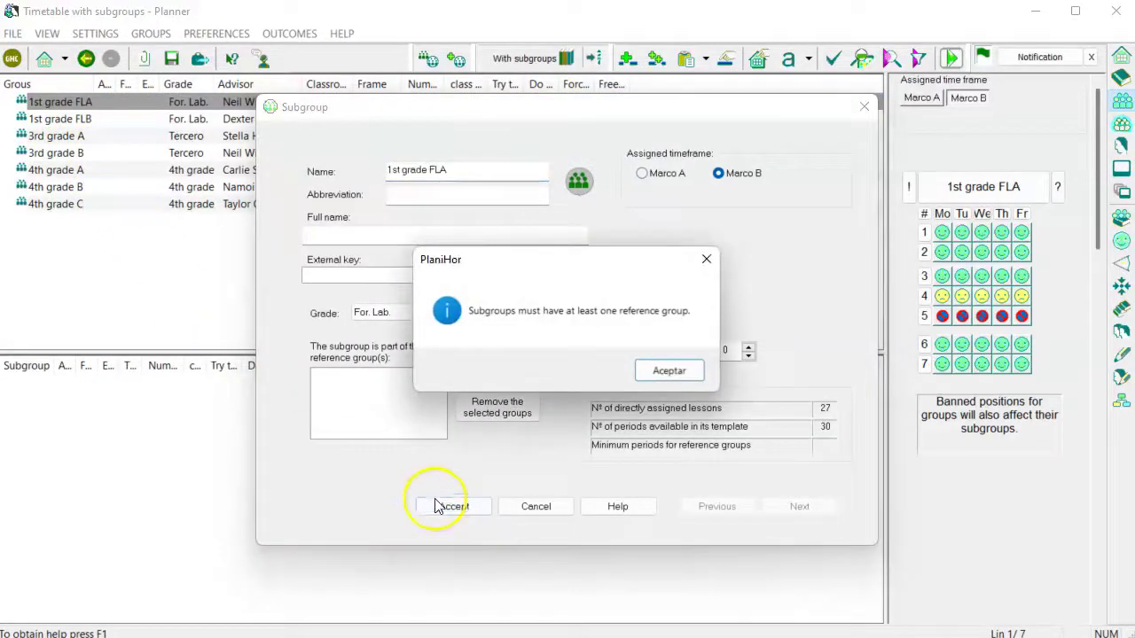
left_click(697, 372)
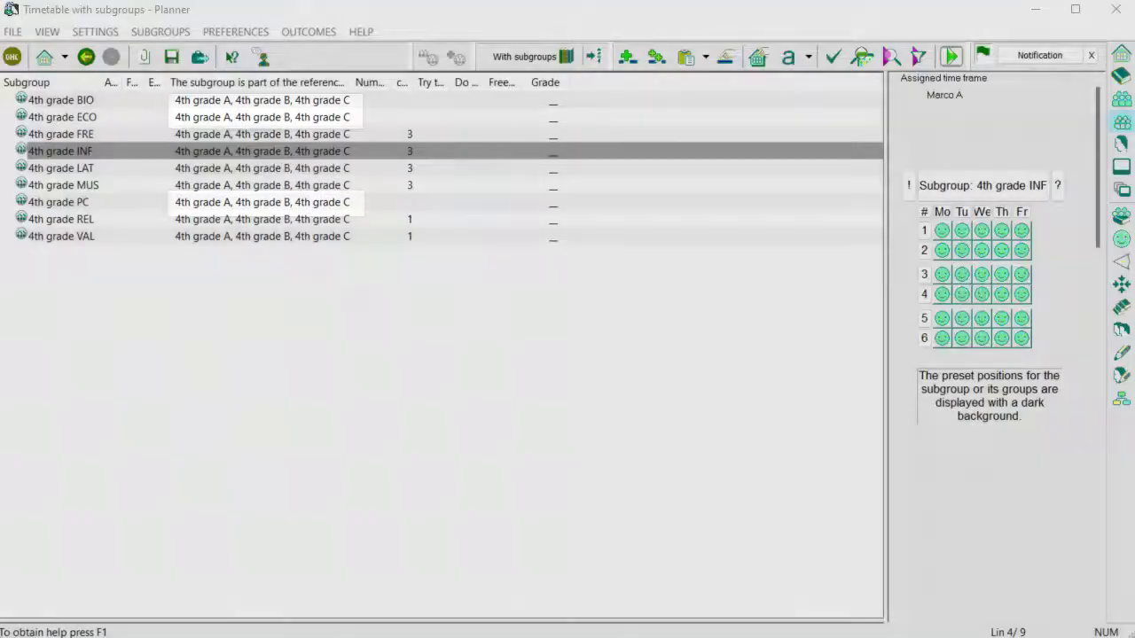
Set 4th grade A, 4th grade B and 4th grade C as reference groups in the properties of the 4th grade PC subgroup.
right_click(113, 209)
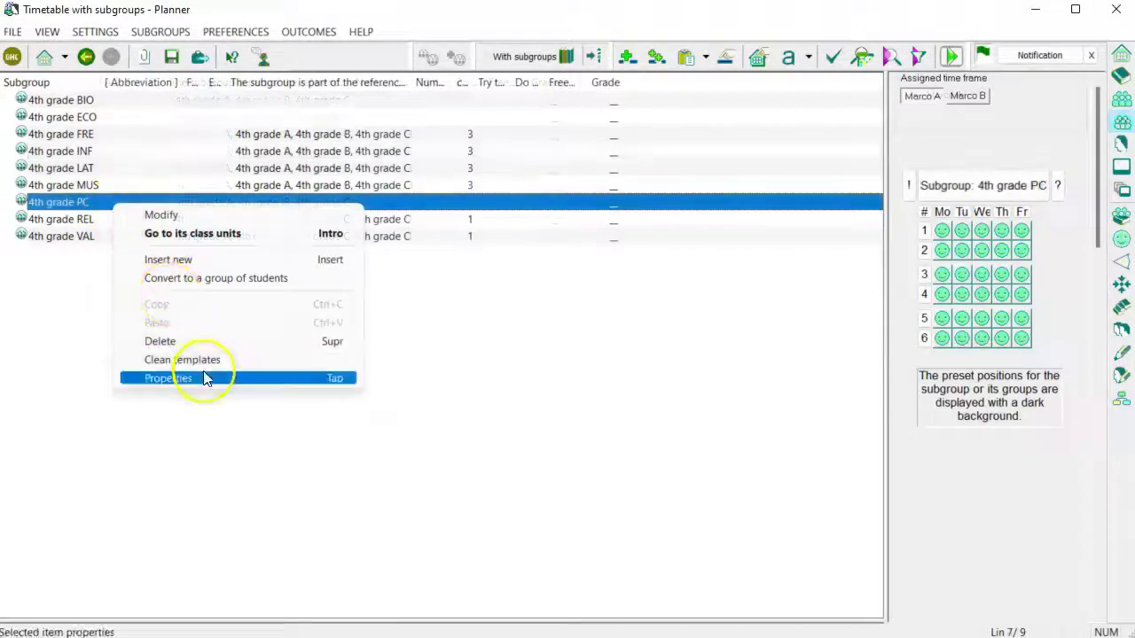
left_click(203, 377)
left_click(490, 386)
left_click_drag(304, 264, 311, 293)
left_click(663, 520)
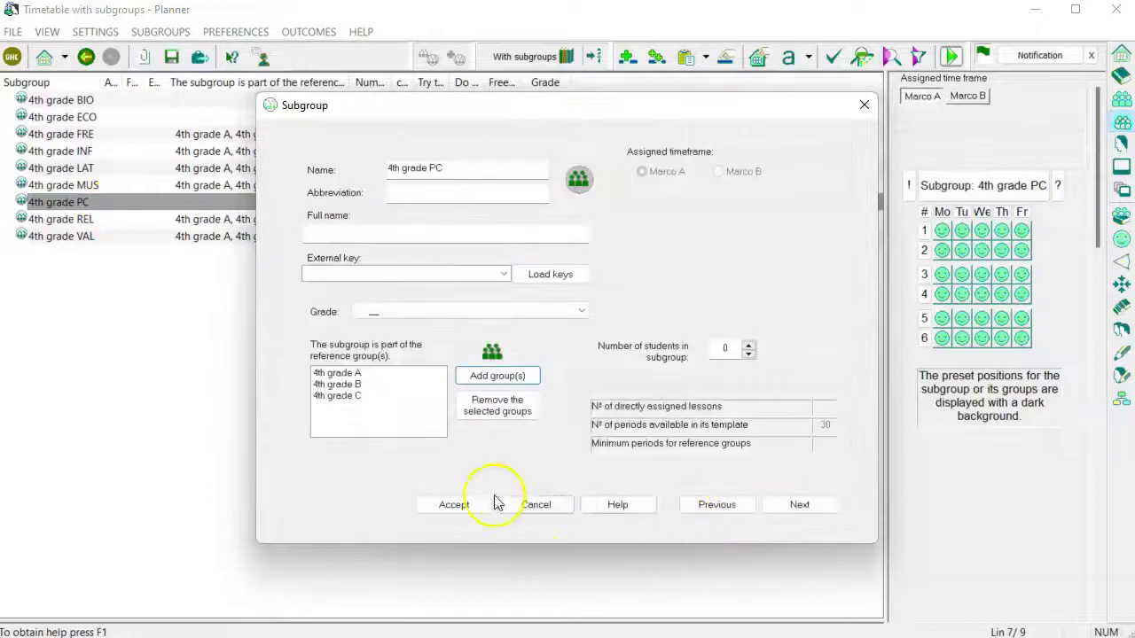
left_click(449, 502)
Set 4th grade A, 4th grade B and 4th grade C as reference groups in the properties of the 4th grade ECO subgroup.
right_click(78, 117)
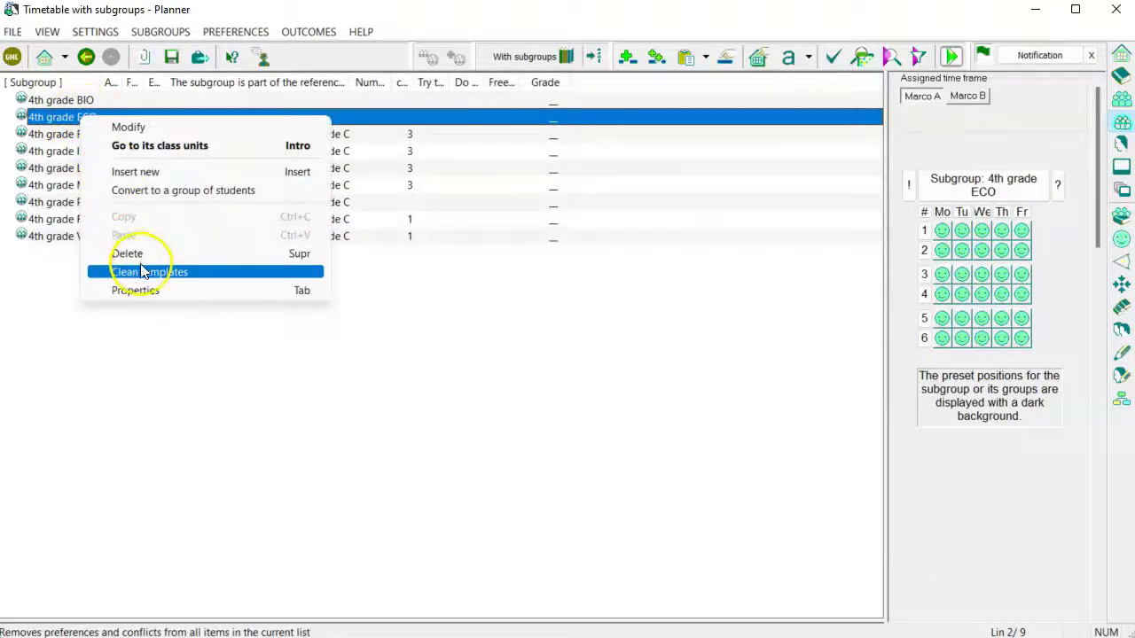
left_click(140, 293)
left_click(463, 382)
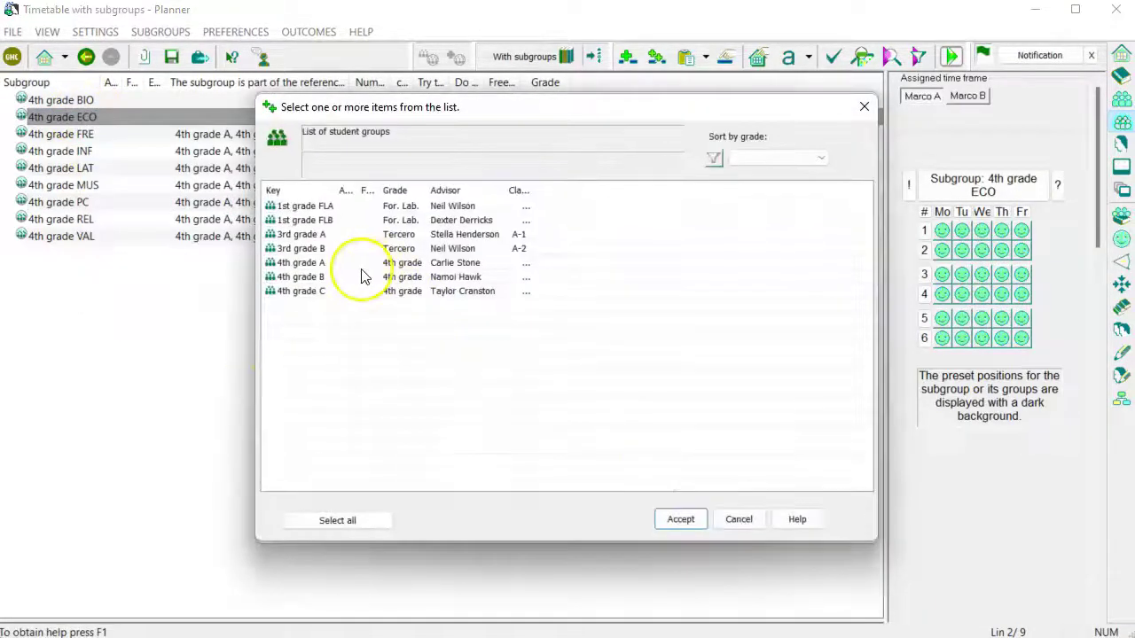
left_click(329, 275)
left_click(327, 265, "ctrl")
left_click(324, 291, "ctrl")
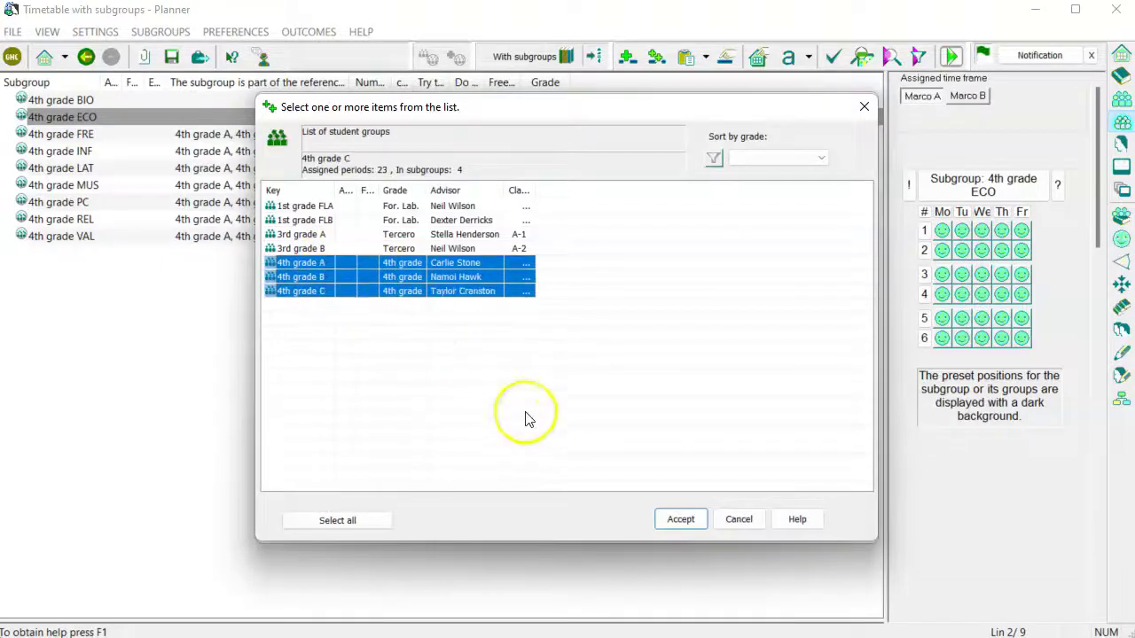
left_click(664, 519)
left_click(454, 505)
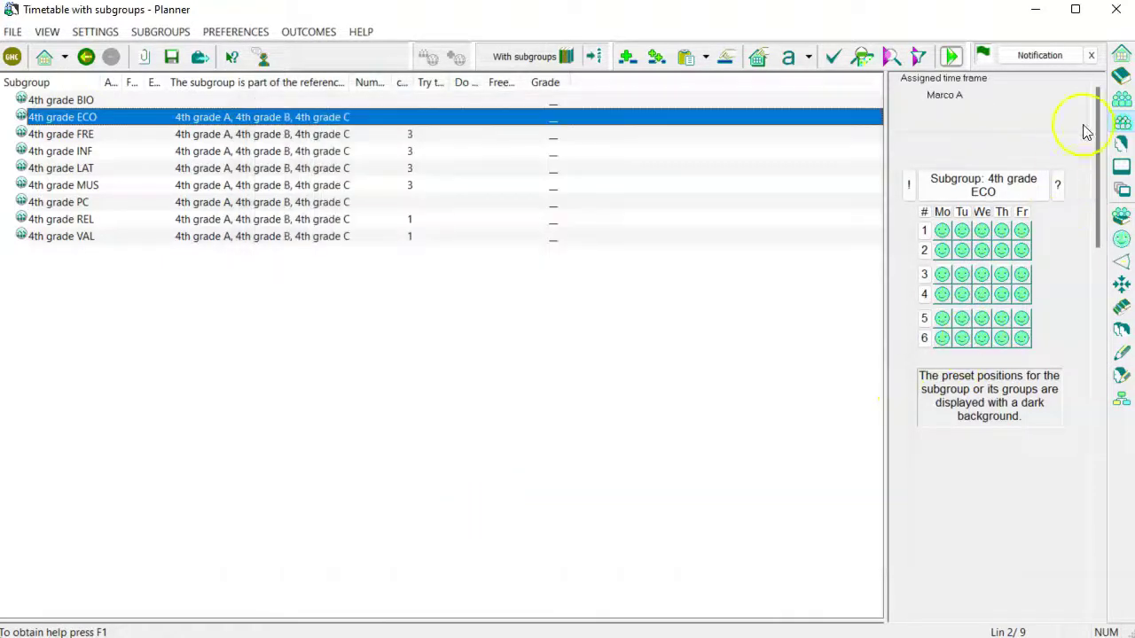
From the list of student groups, add the 4th grade BIO subgroup to the 4th grade A group.
left_click(1122, 78)
left_click(104, 168)
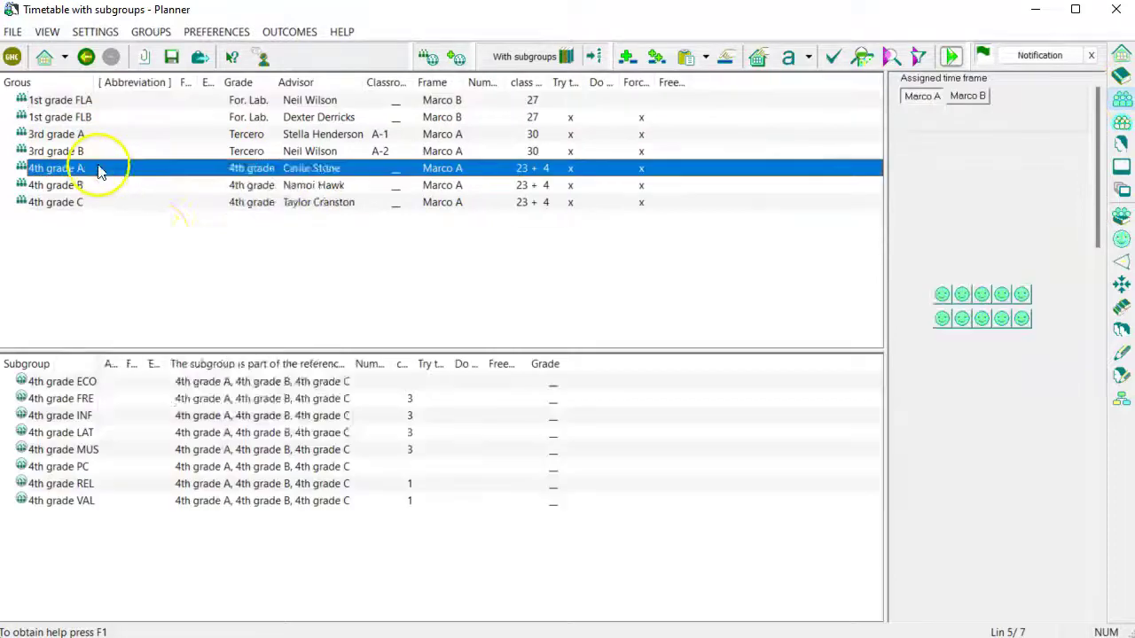
right_click(107, 169)
left_click(191, 238)
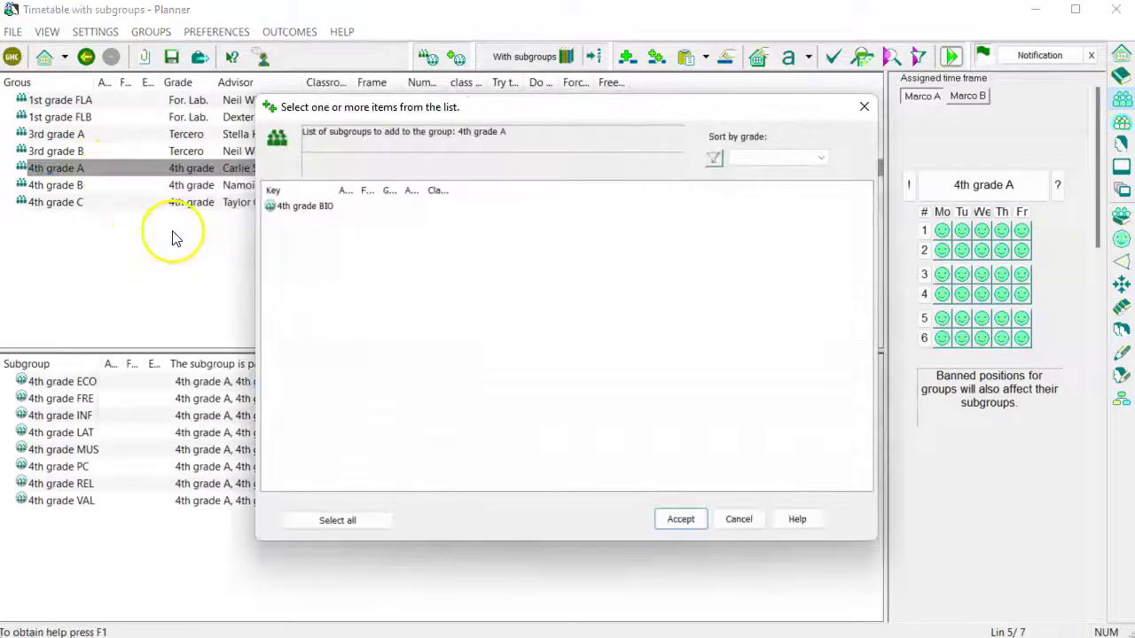
left_click(298, 206)
left_click(676, 516)
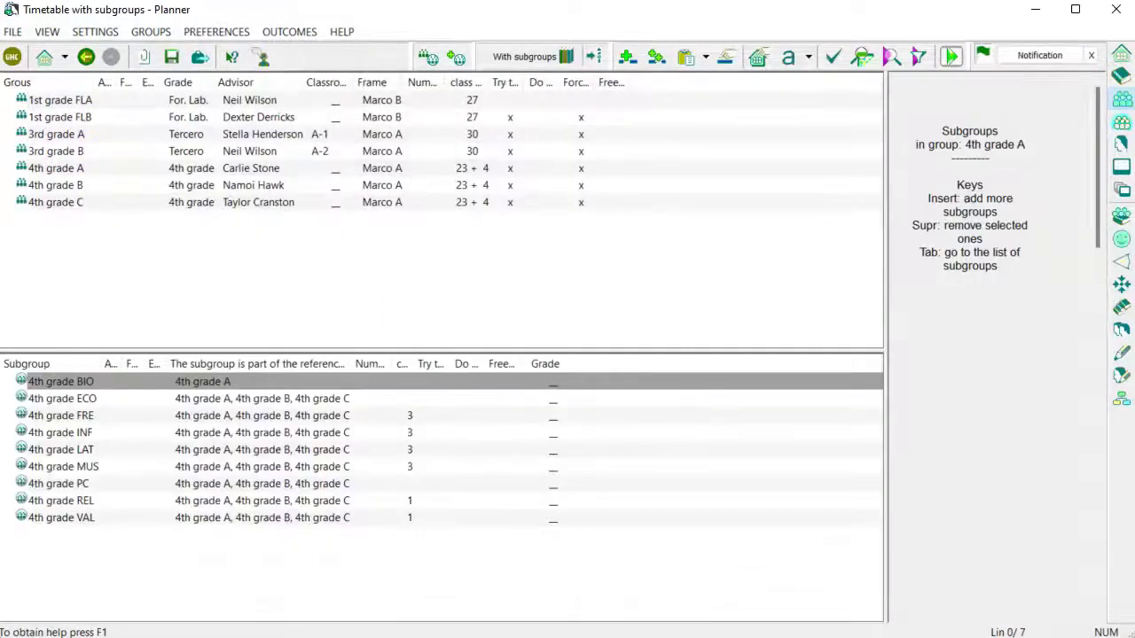
From the list of student groups, add the 4th grade BIO subgroup to the 4th grade B group.
left_click(86, 184)
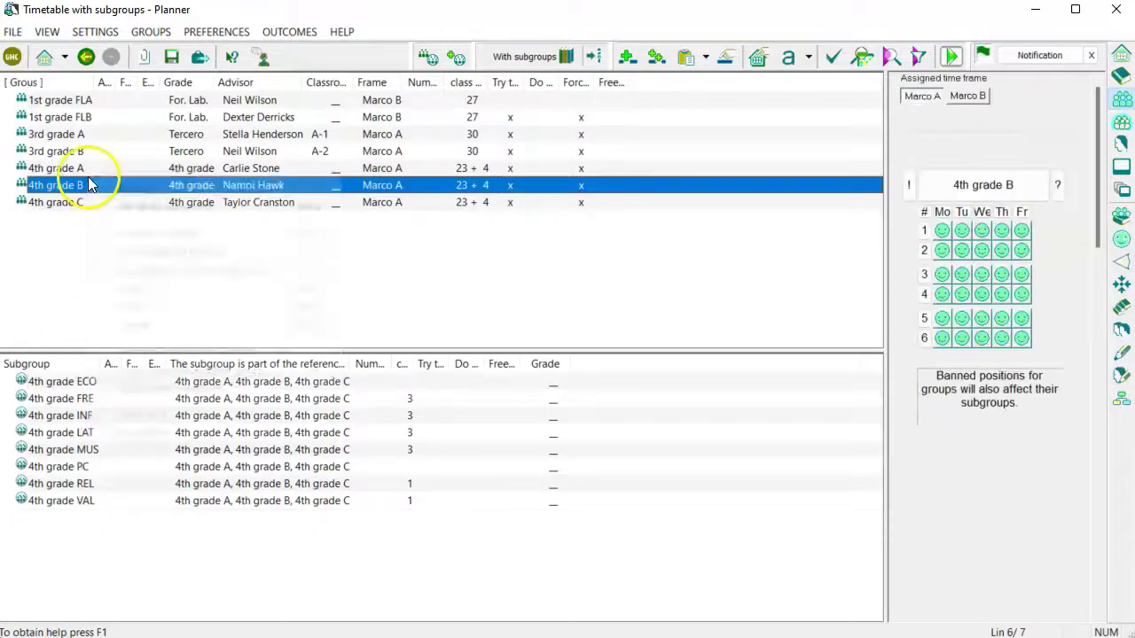
right_click(87, 185)
left_click(137, 252)
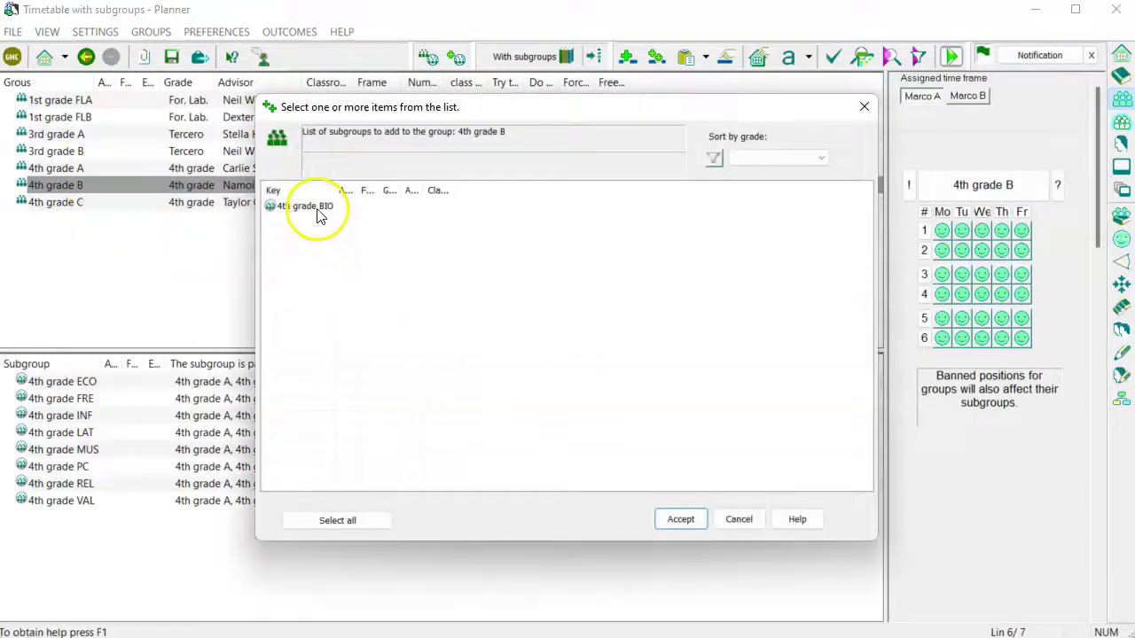
left_click(306, 205)
left_click(679, 520)
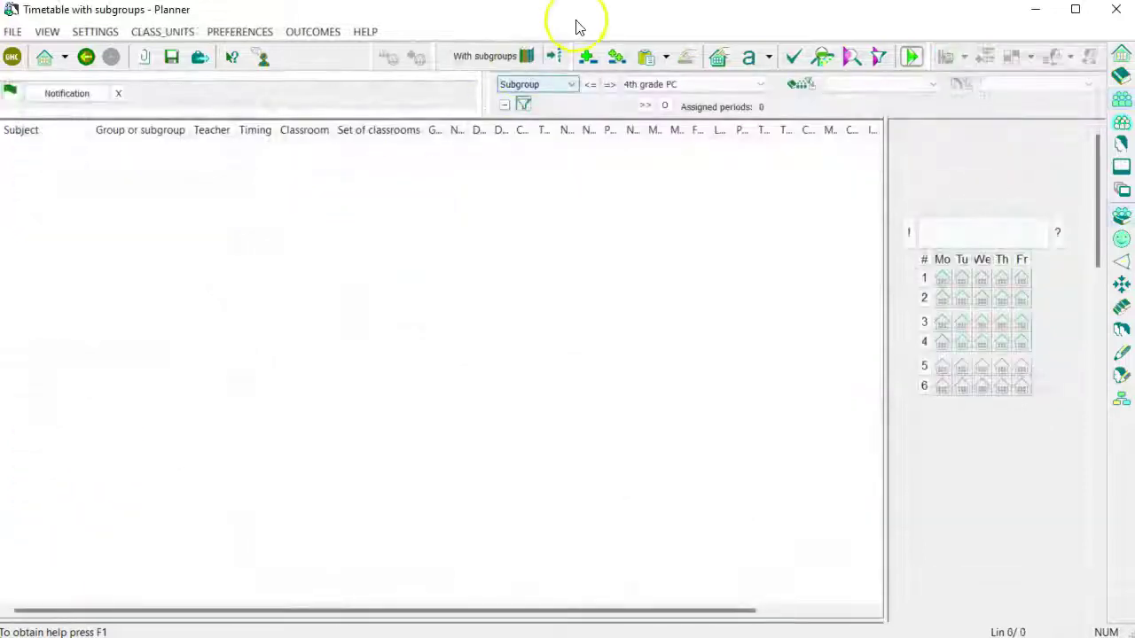
Insert a Physics and Chemistry class unit for 4th grade PC with its teacher, timing 111, any classroom and the general classroom set.
left_click(587, 55)
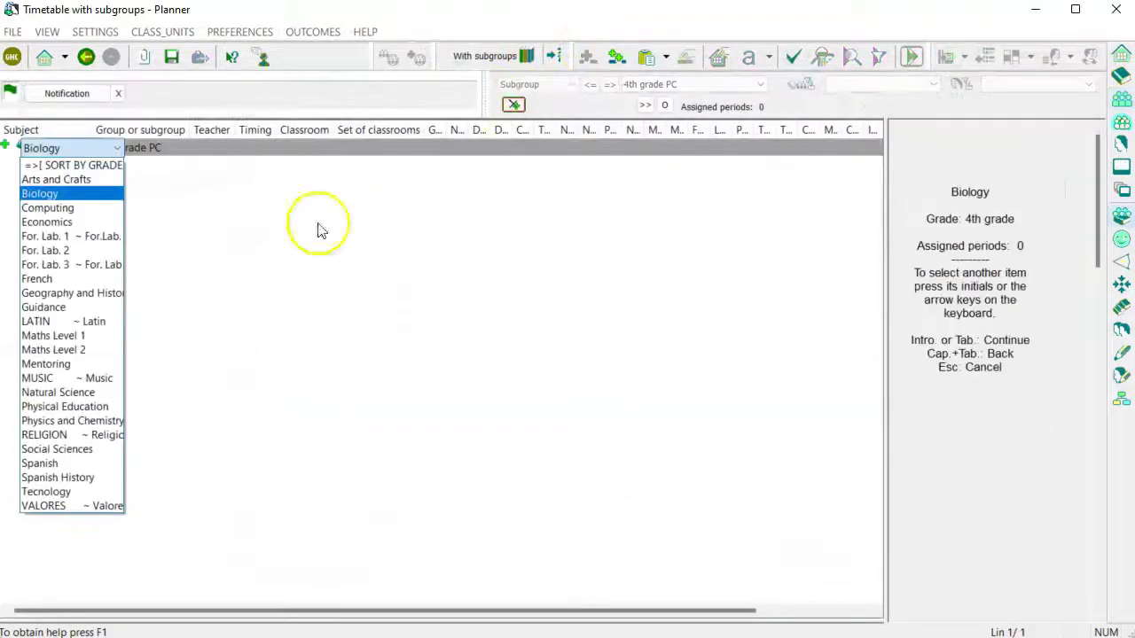
left_click(113, 422)
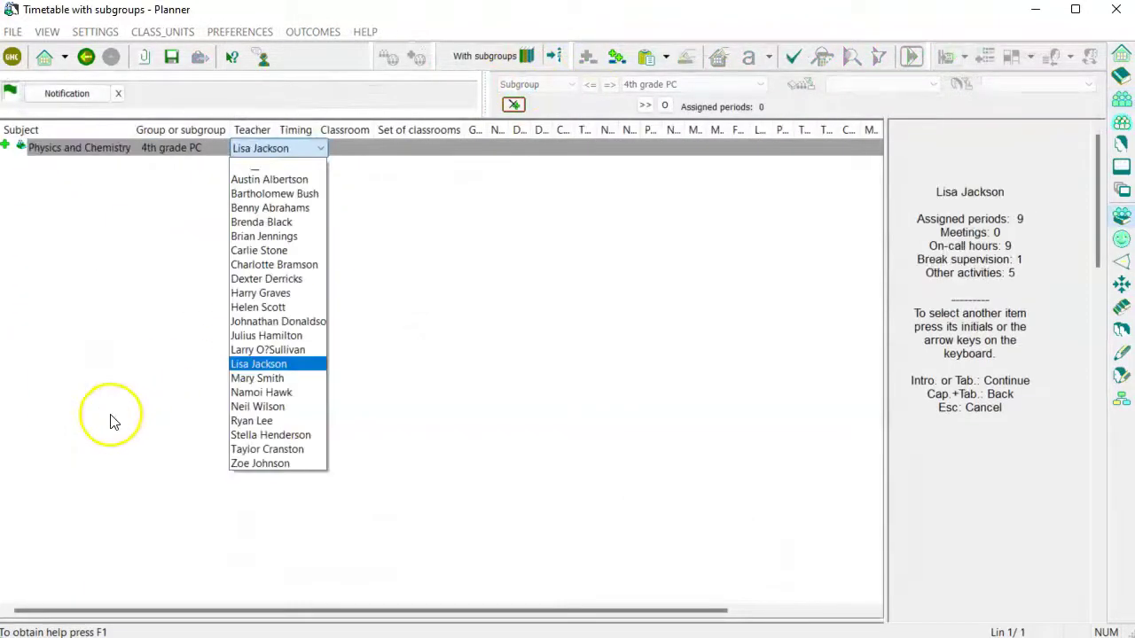
left_click(258, 307)
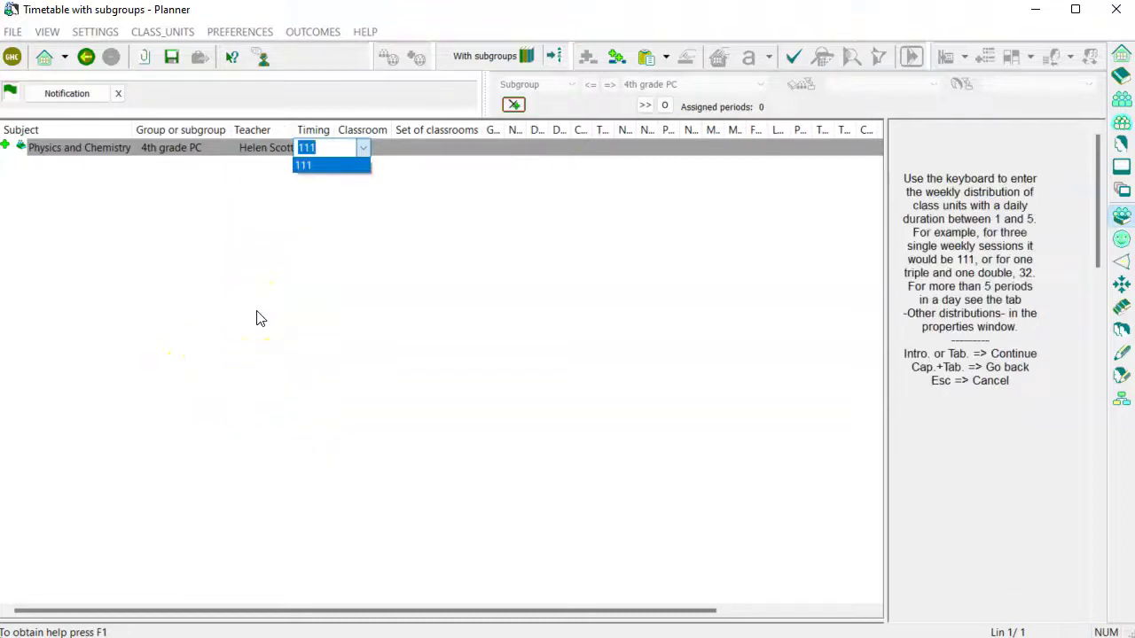
key("Return")
key("Return")
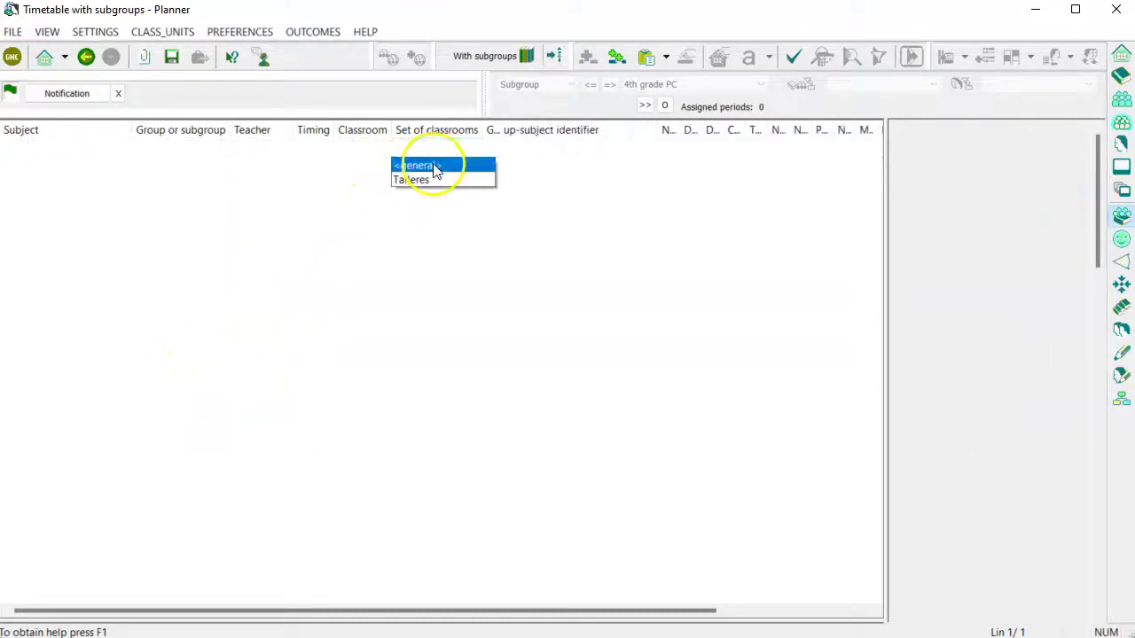
key("Return")
Insert an Economics class unit for 4th grade ECO with its teacher, simultaneous with Physics and Chemistry in another classroom.
right_click(113, 156)
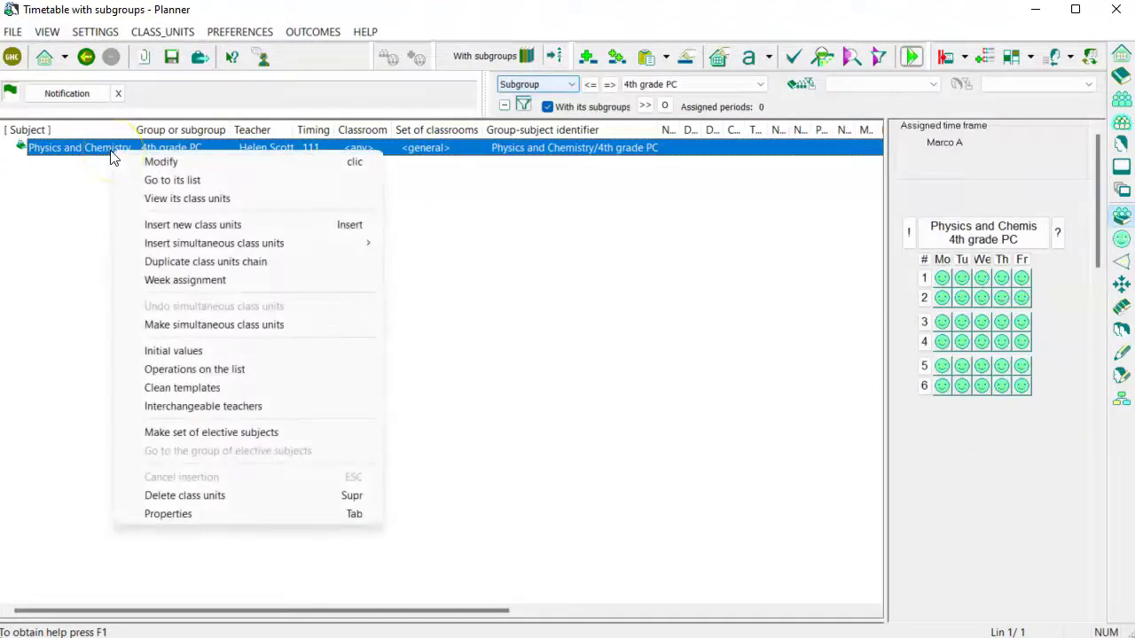
mouse_move(155, 245)
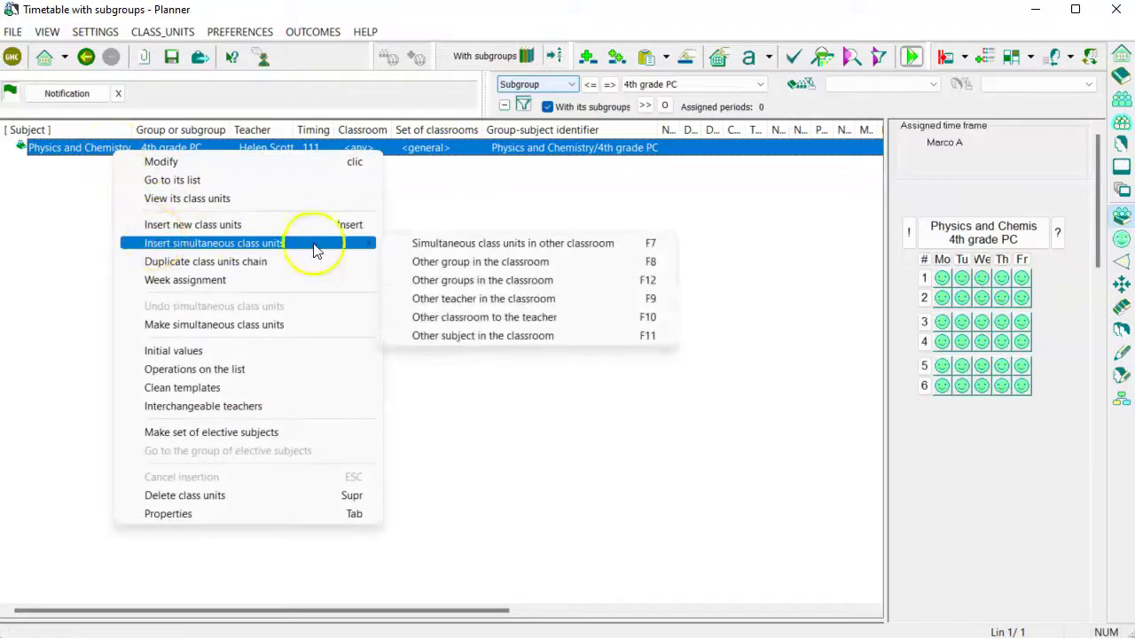
left_click(400, 241)
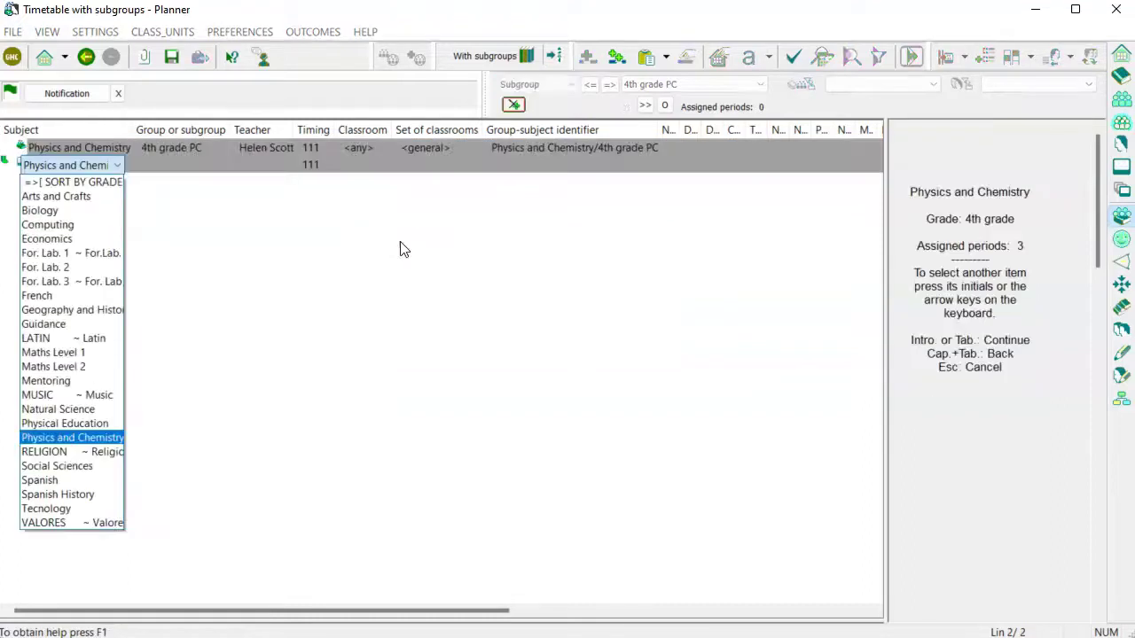
left_click(110, 240)
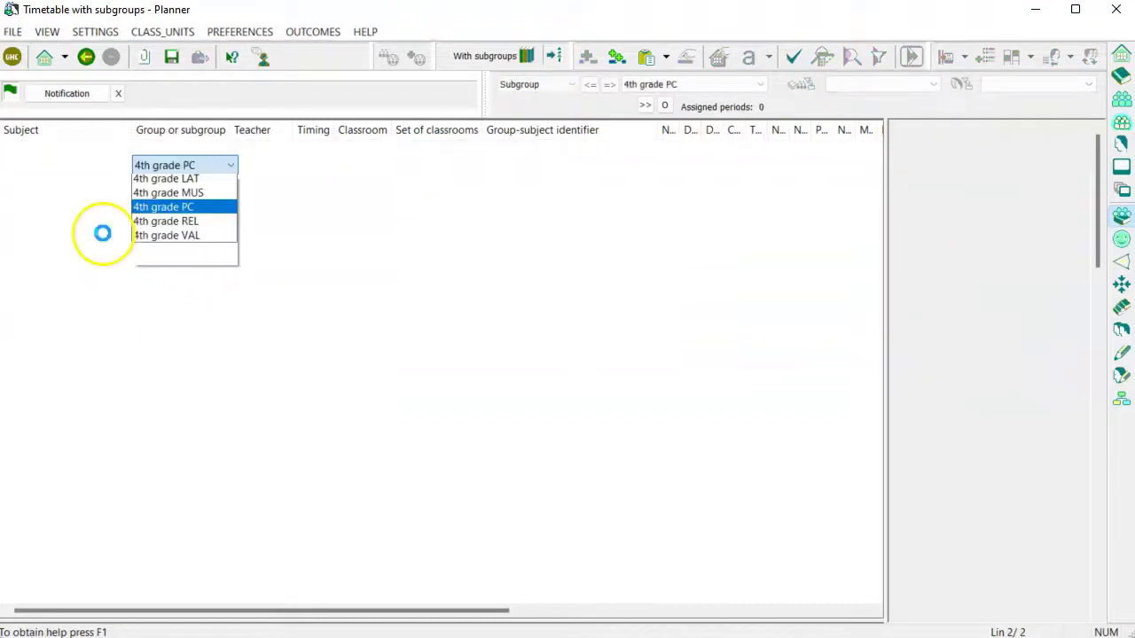
left_click(173, 312)
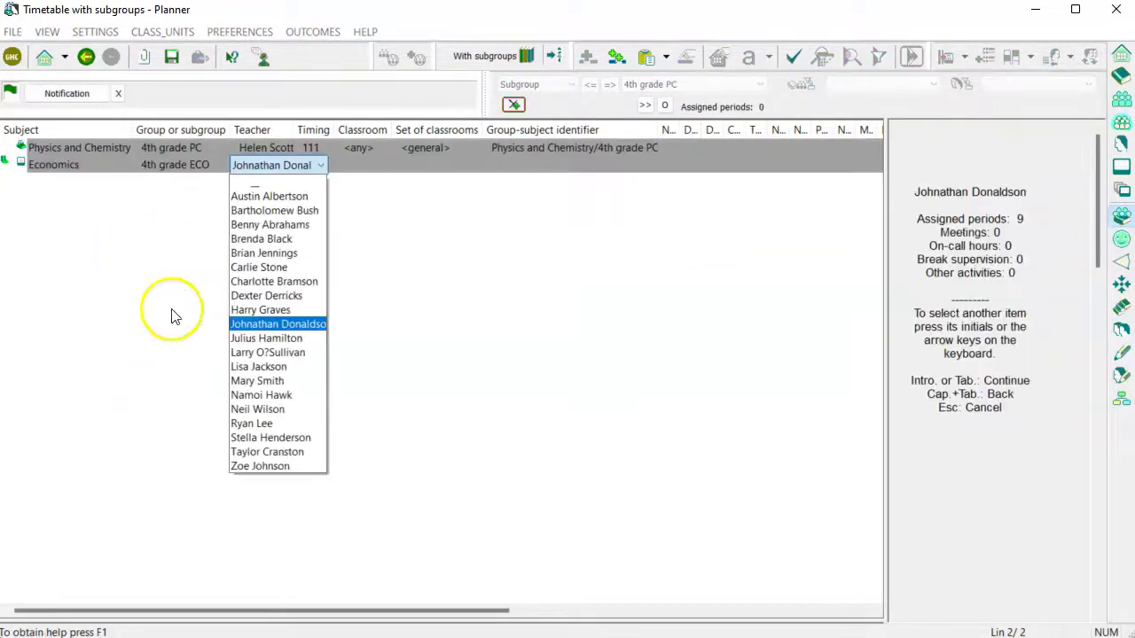
left_click(251, 423)
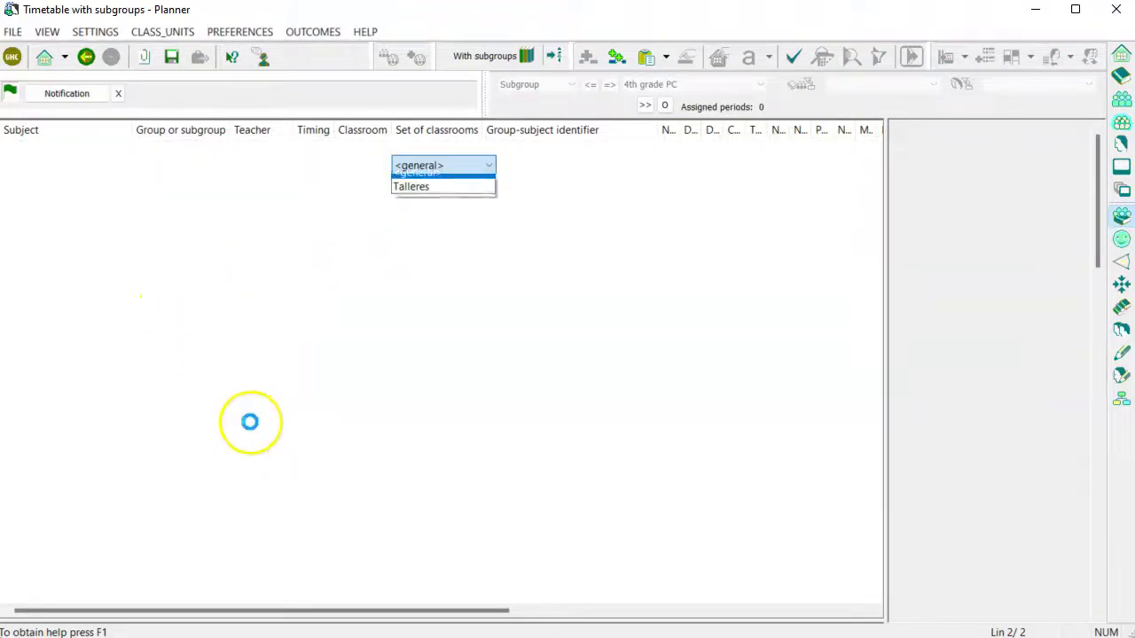
left_click(254, 410)
Add a simultaneous Biology class unit for the 4th grade BIO subgroup with its own teacher.
right_click(101, 173)
mouse_move(204, 260)
left_click(398, 261)
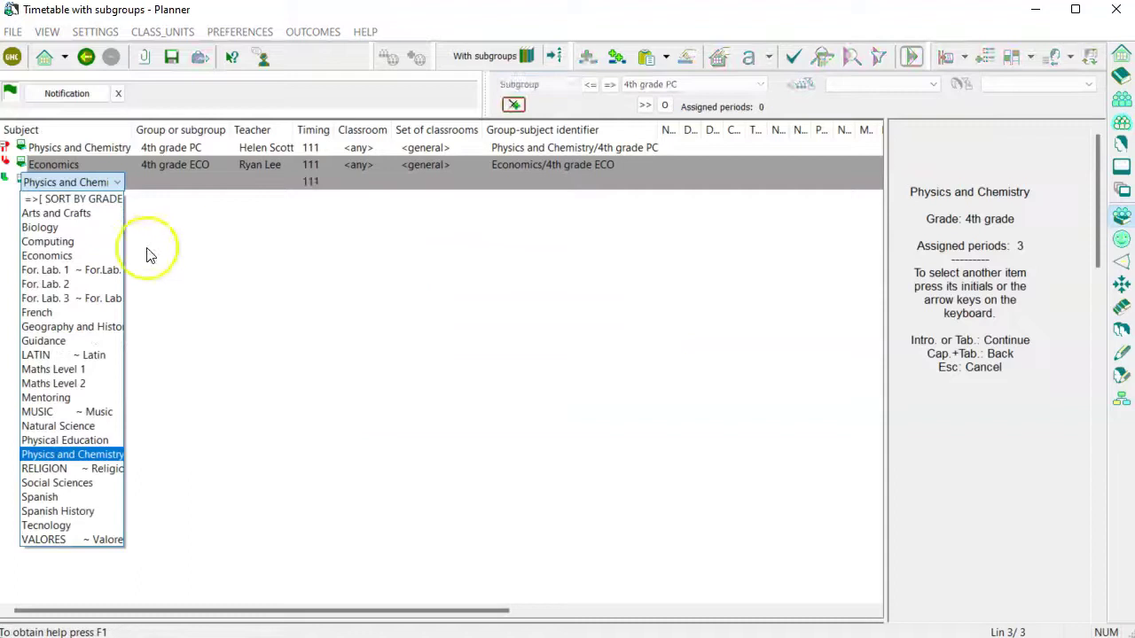
left_click(89, 228)
left_click(160, 300)
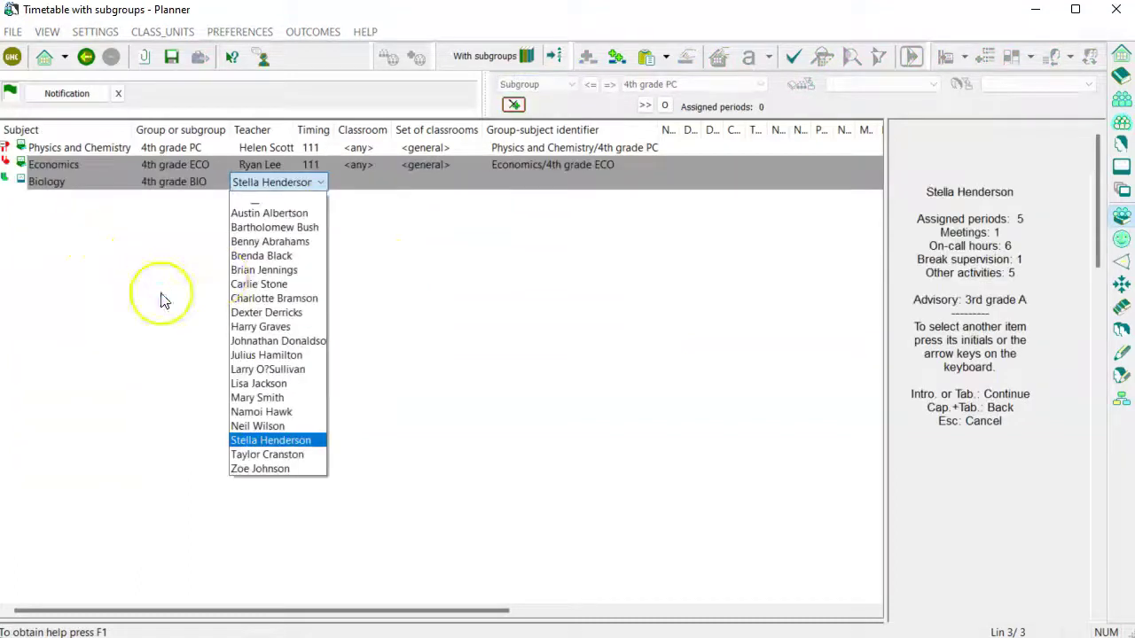
left_click(260, 398)
left_click(258, 252)
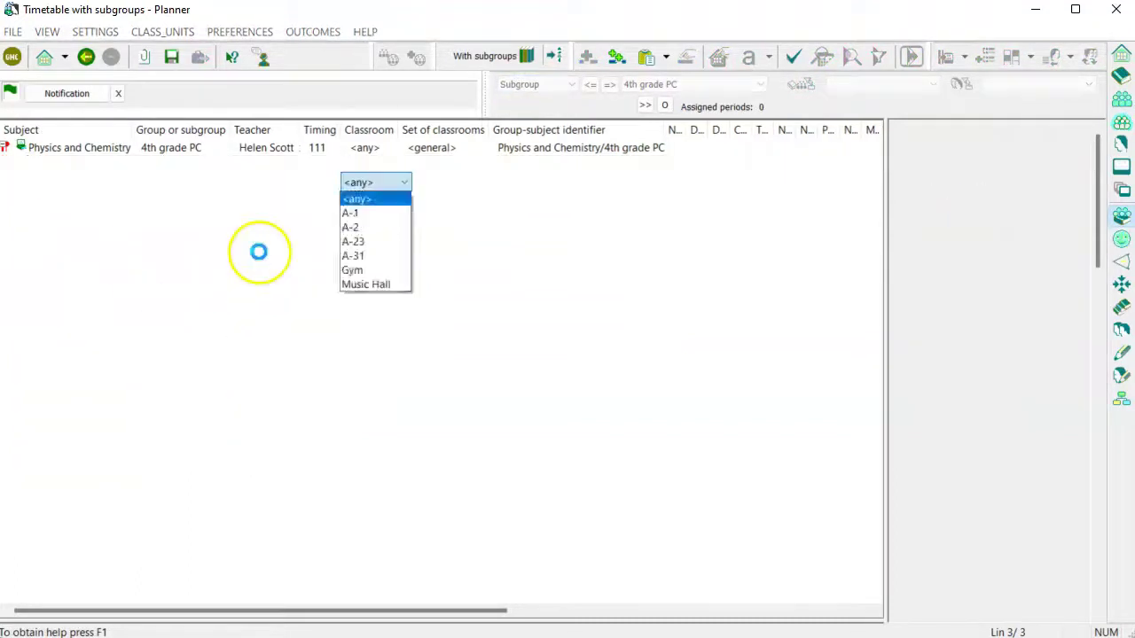
Return to the student groups list, generate the timetable with the engine, and review its rejections, warnings and summary.
left_click(1121, 100)
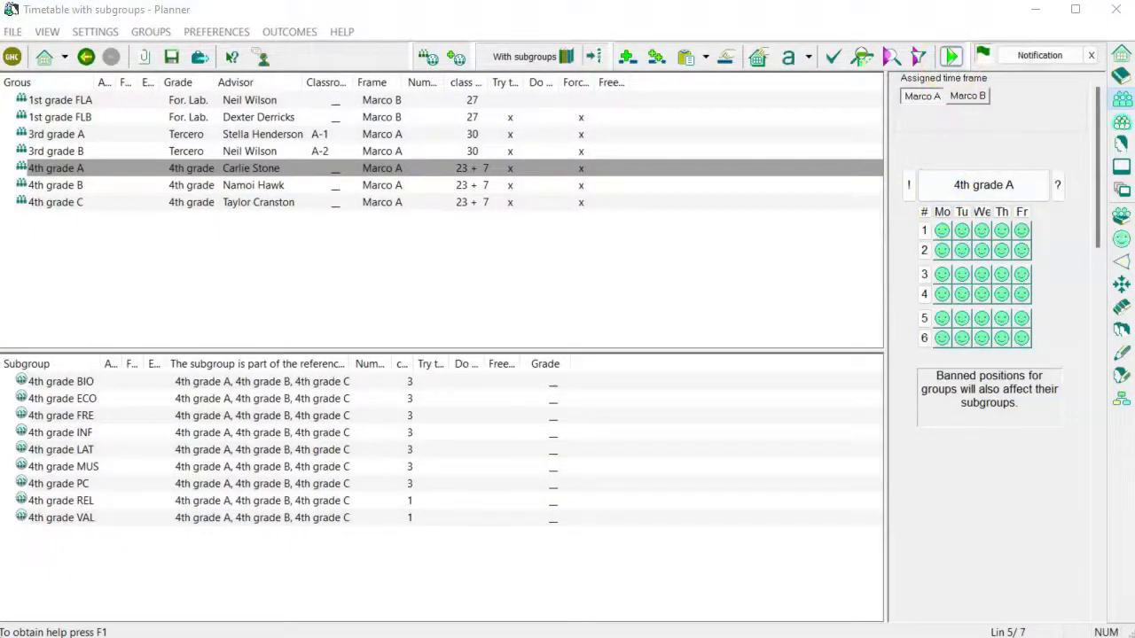
left_click(951, 56)
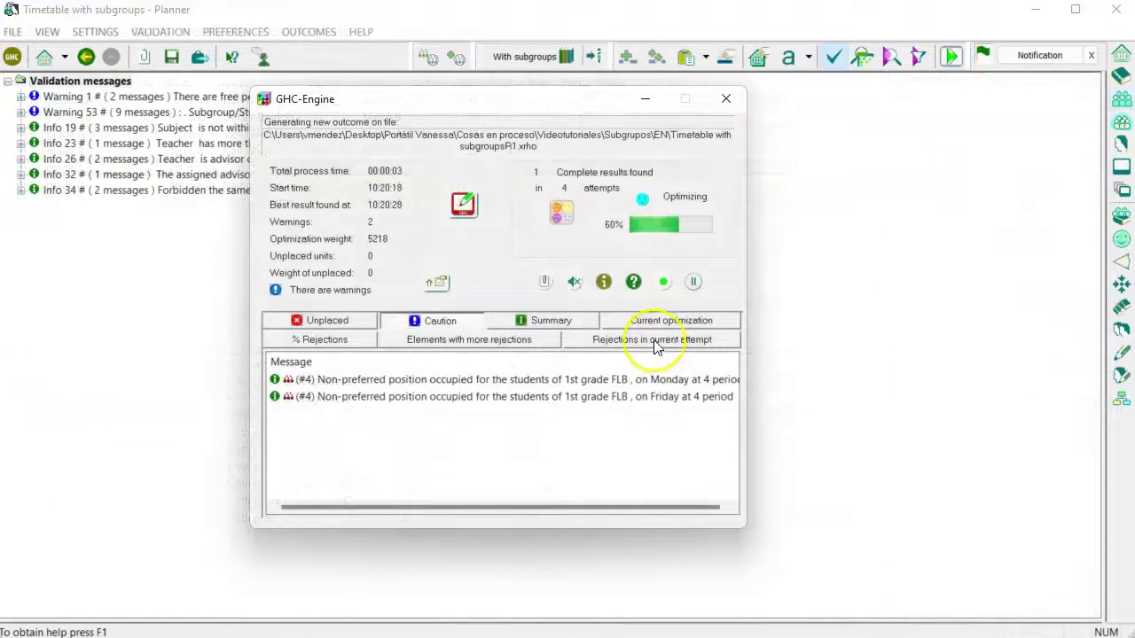
left_click(655, 344)
left_click(490, 347)
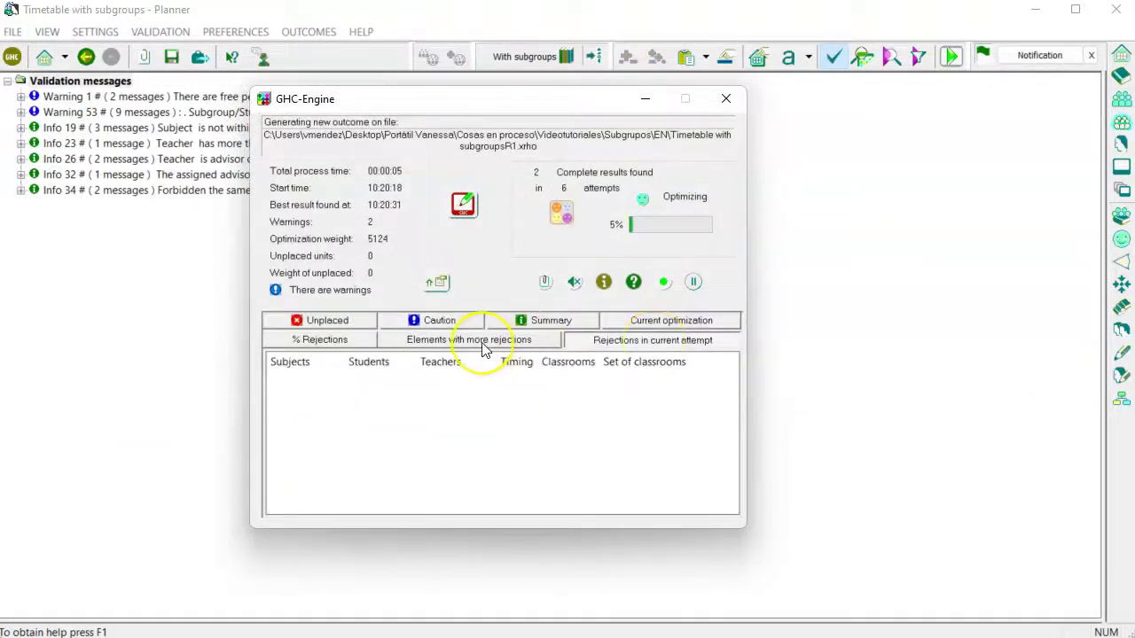
left_click(348, 344)
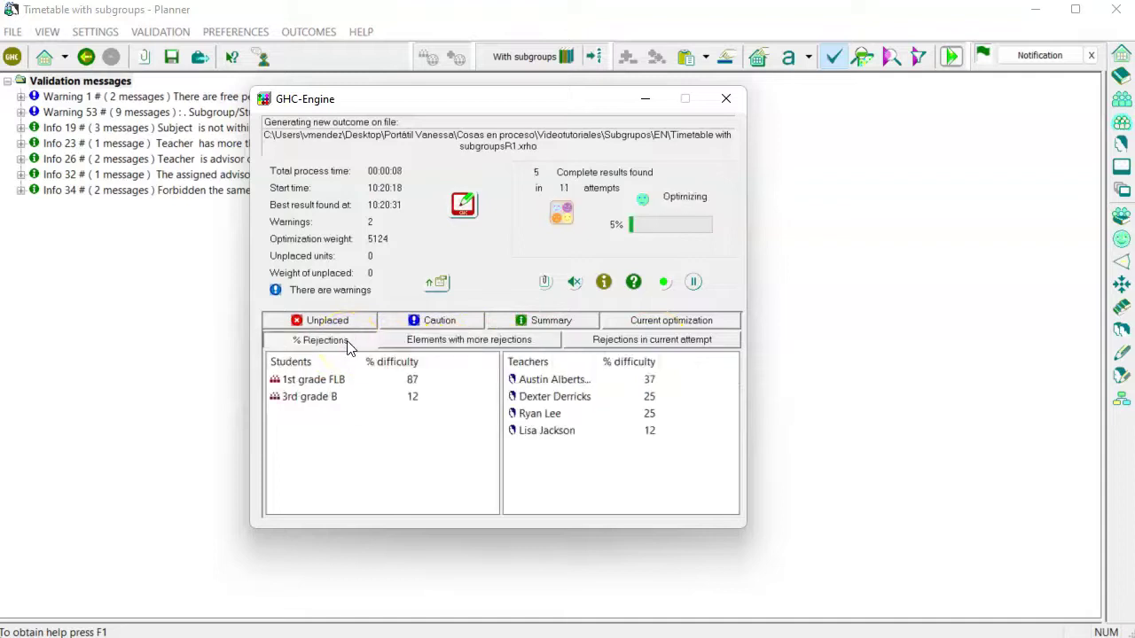
left_click(453, 327)
left_click(530, 322)
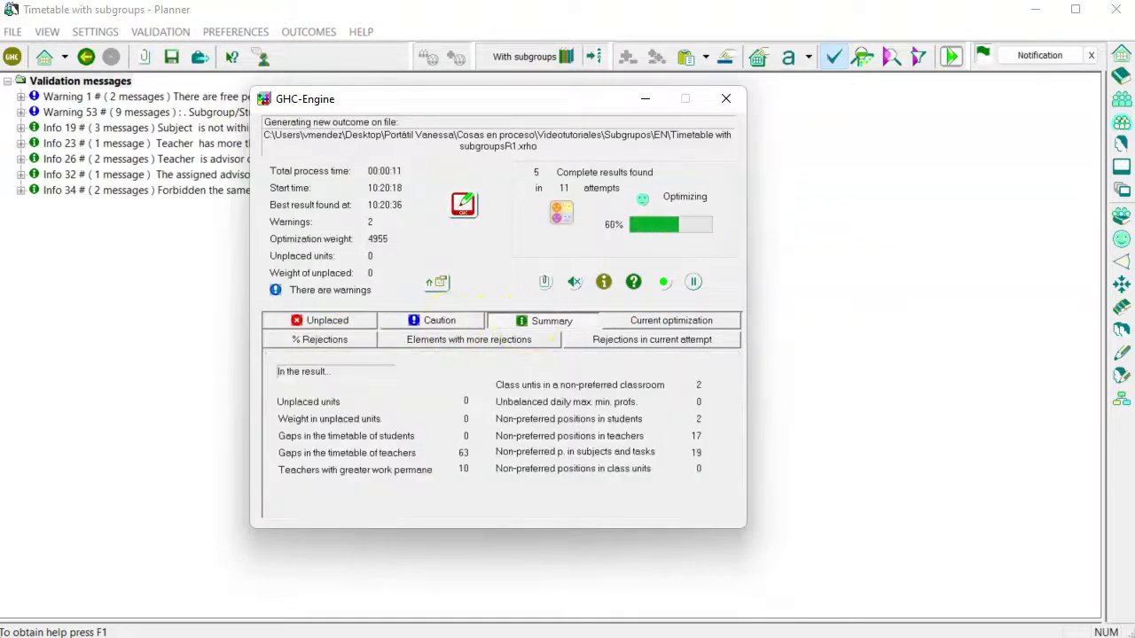
Open the generated outcome in EditHor and show the student group timetables of 4th grade A and 4th grade B side by side.
left_click(462, 208)
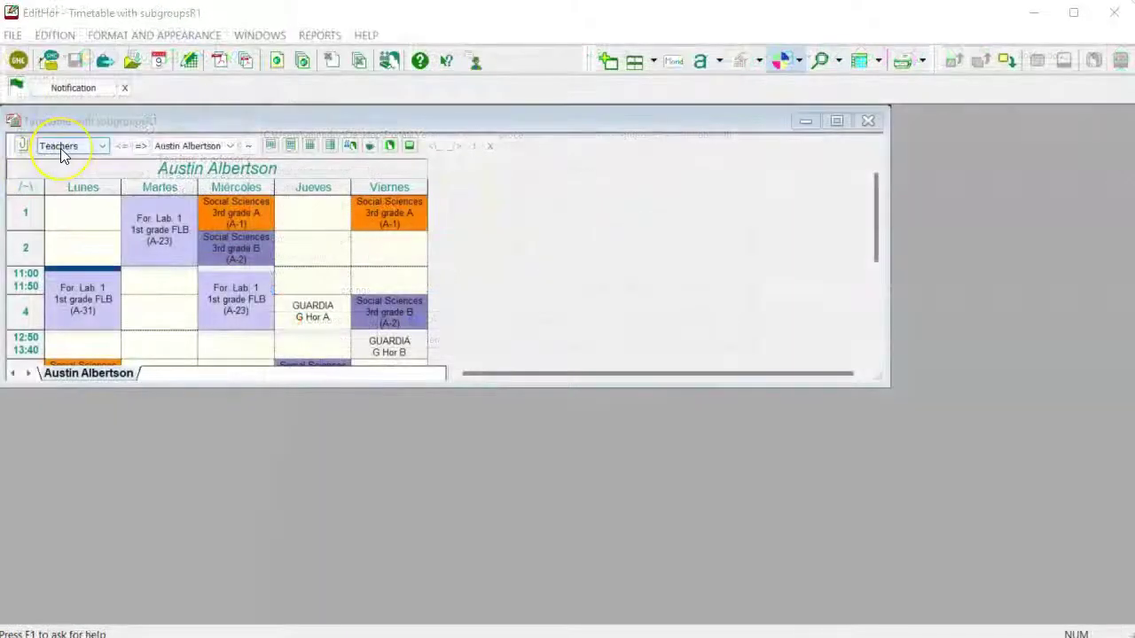
left_click(60, 148)
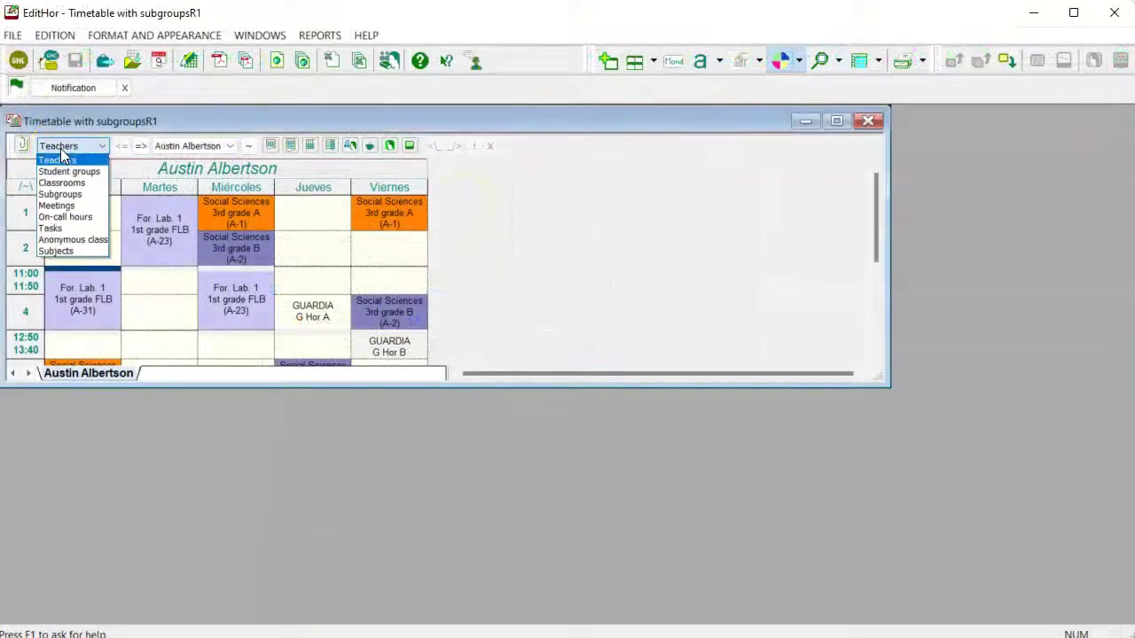
left_click(68, 172)
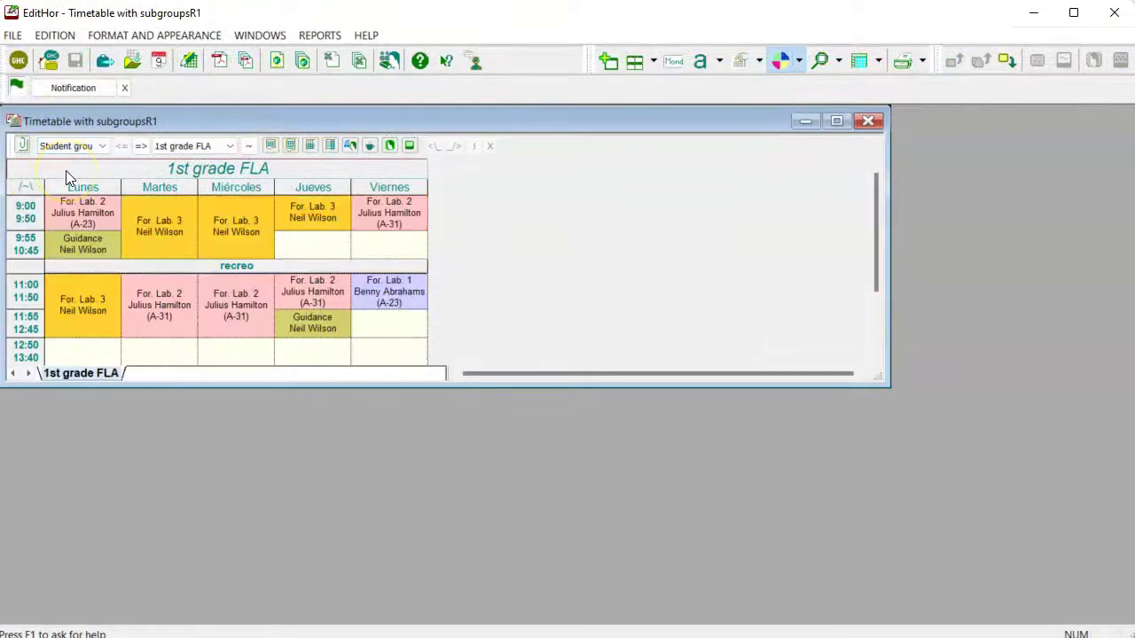
left_click(181, 150)
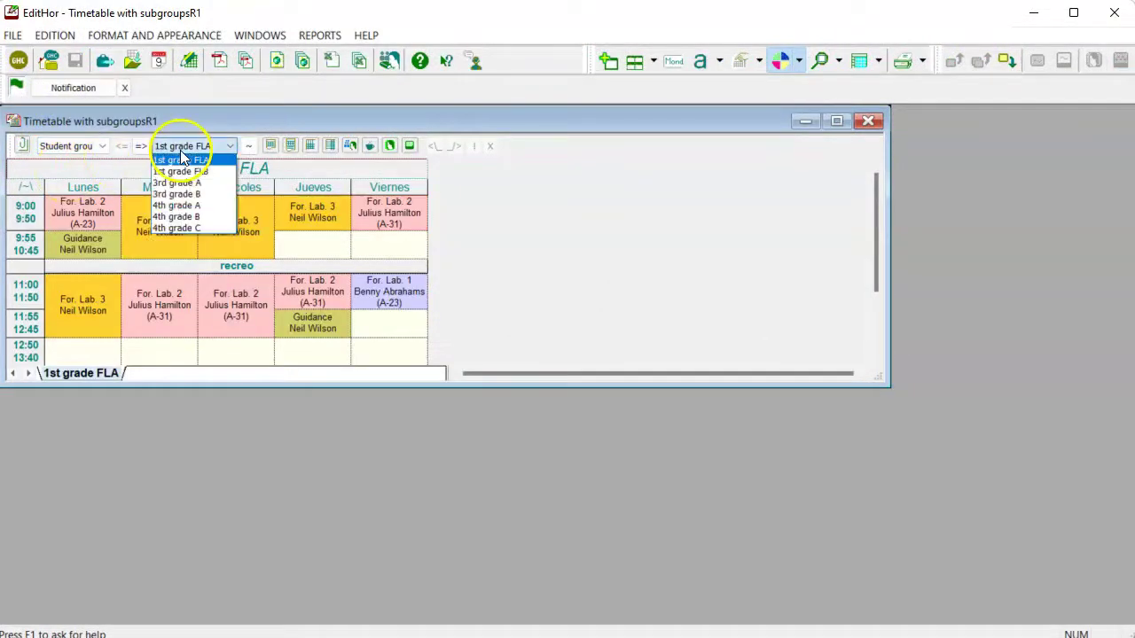
left_click(187, 210)
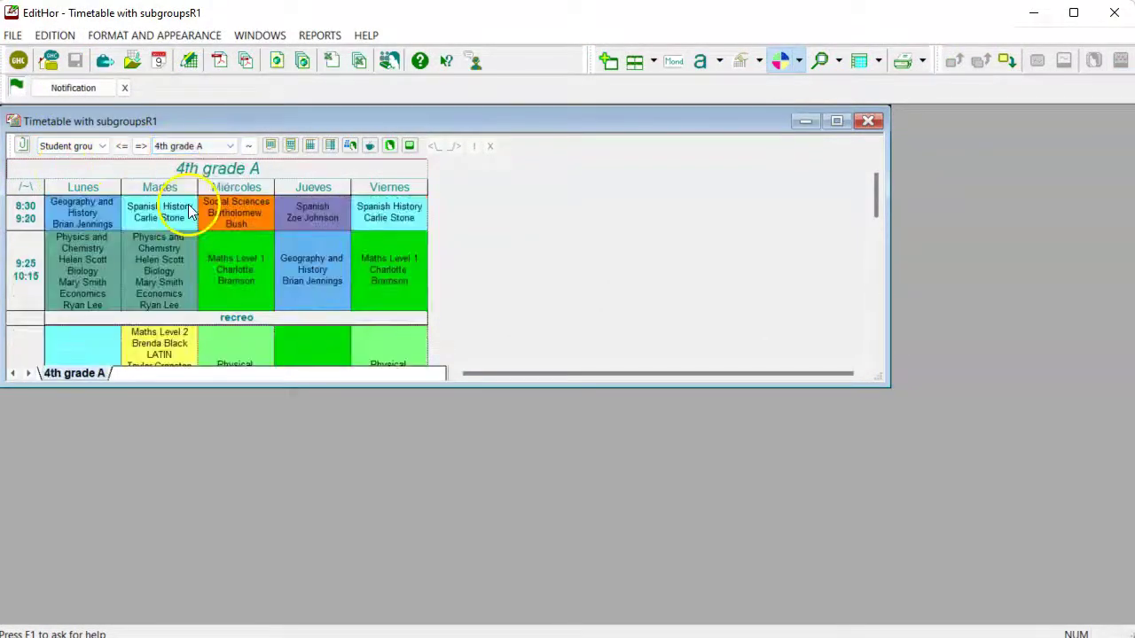
left_click(609, 66)
left_click(709, 146)
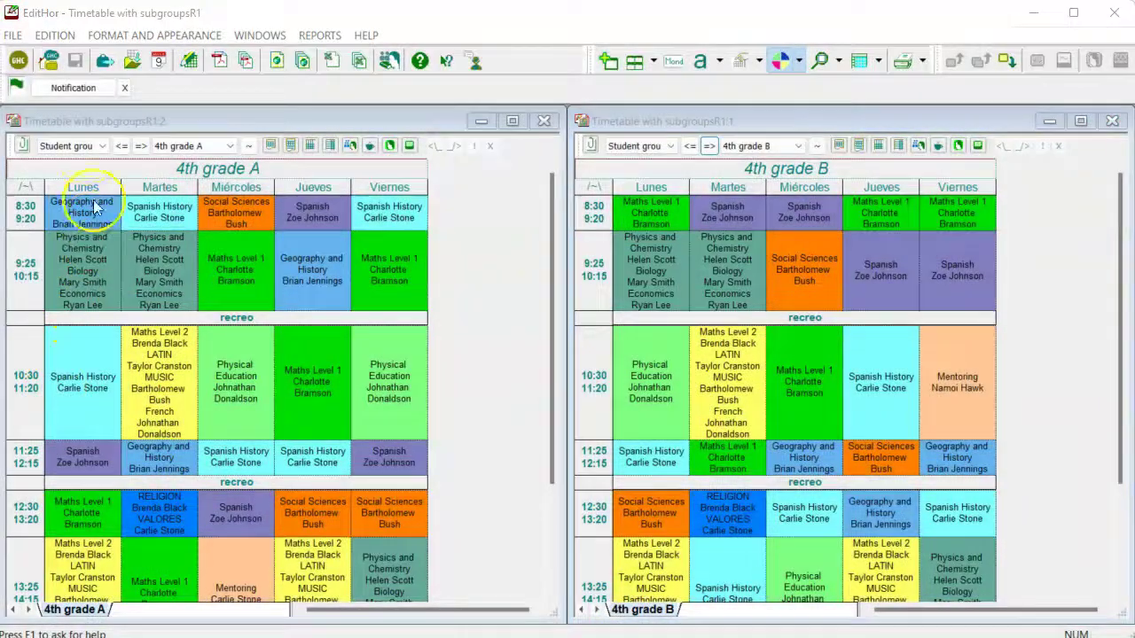
Switch both timetable views to subgroups, showing 4th grade BIO in one and 4th grade ECO in the other.
left_click(86, 149)
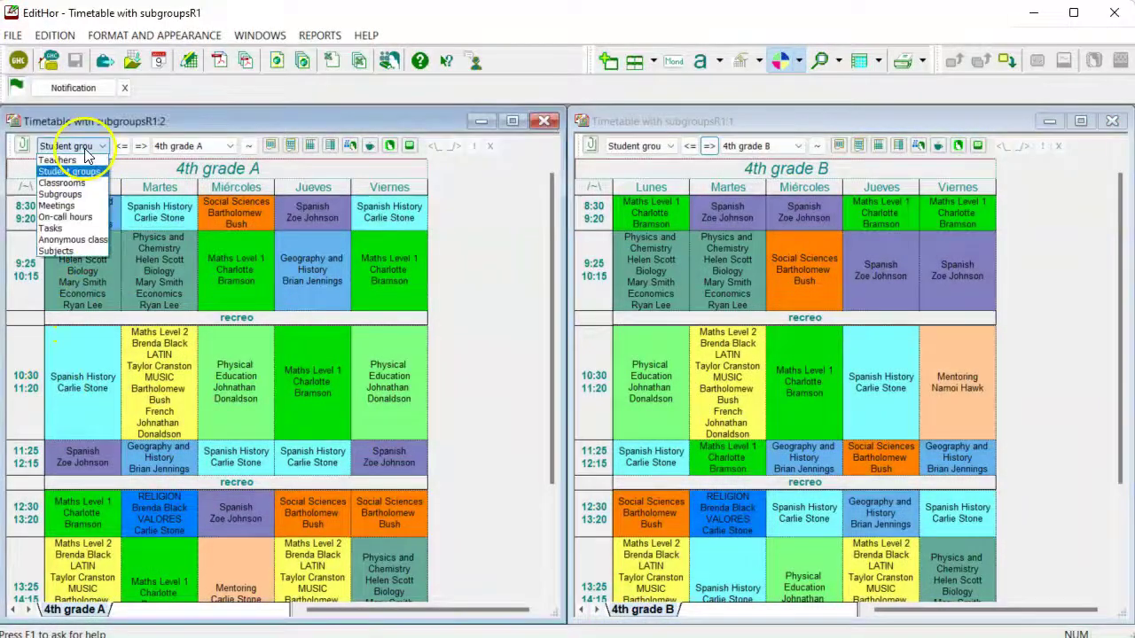
left_click(72, 204)
left_click(625, 145)
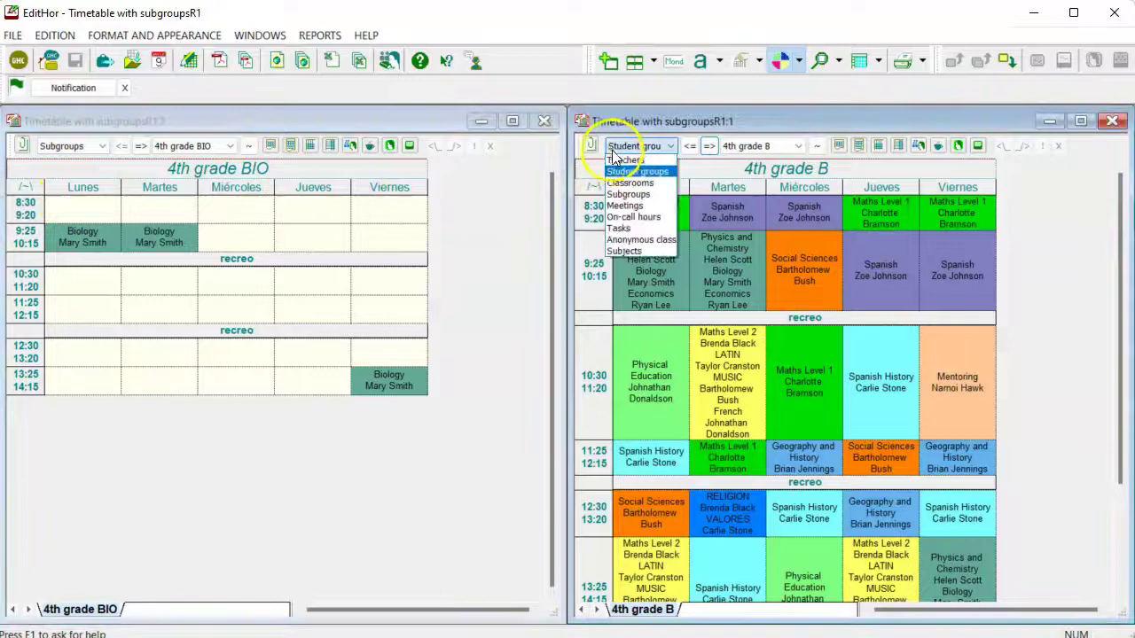
left_click(634, 222)
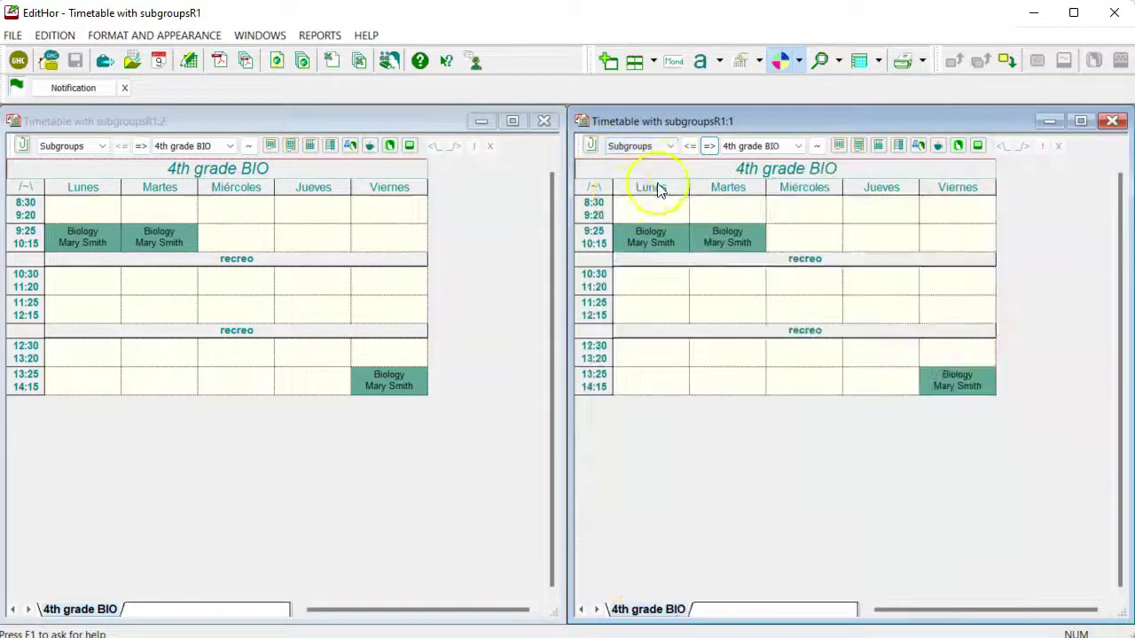
left_click(753, 145)
left_click(746, 172)
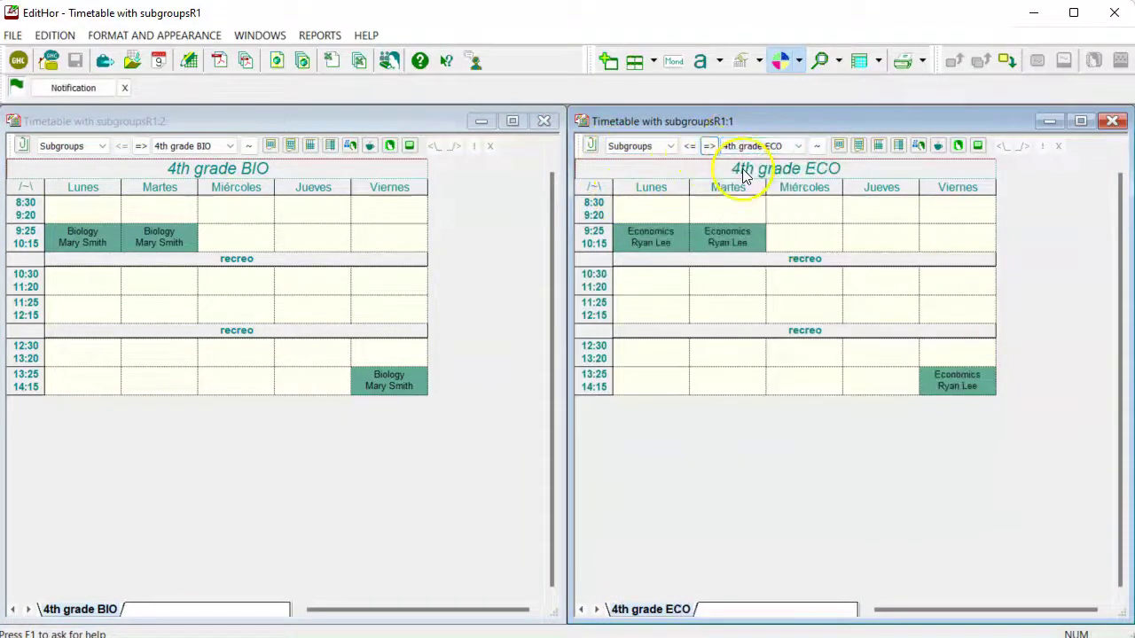
Add a third timetable view and display the 4th grade PC subgroup in place of 4th grade BIO.
left_click(608, 60)
left_click(927, 145)
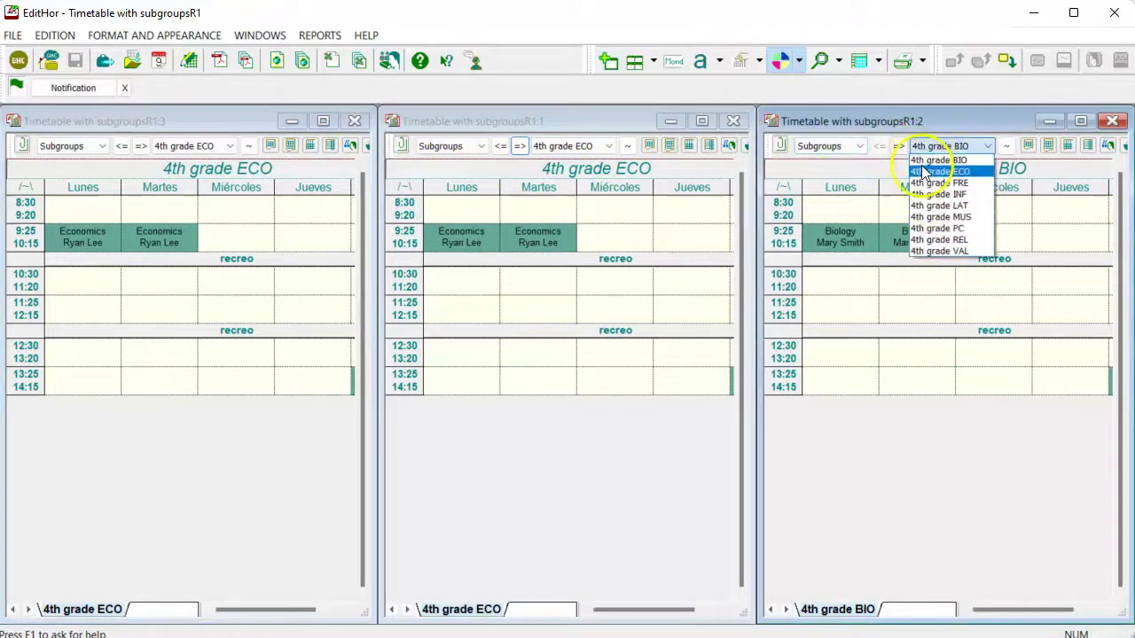
left_click(932, 234)
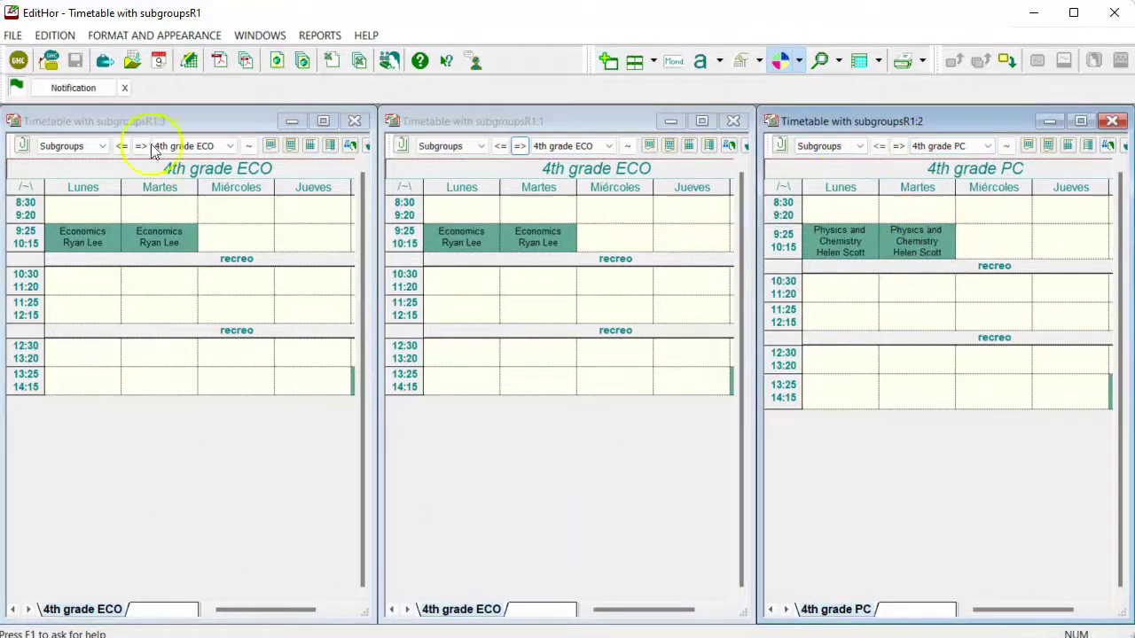
Start exporting the timetable to other applications and choose ALBORÁN - Ceuta y Melilla as the target.
left_click(104, 60)
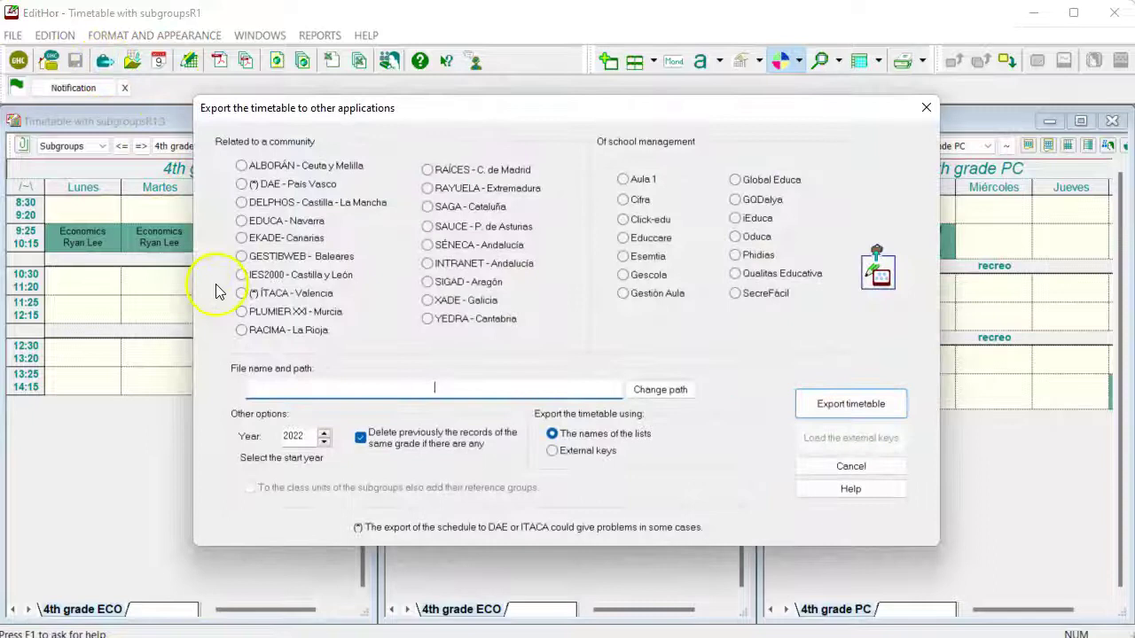
left_click(242, 203)
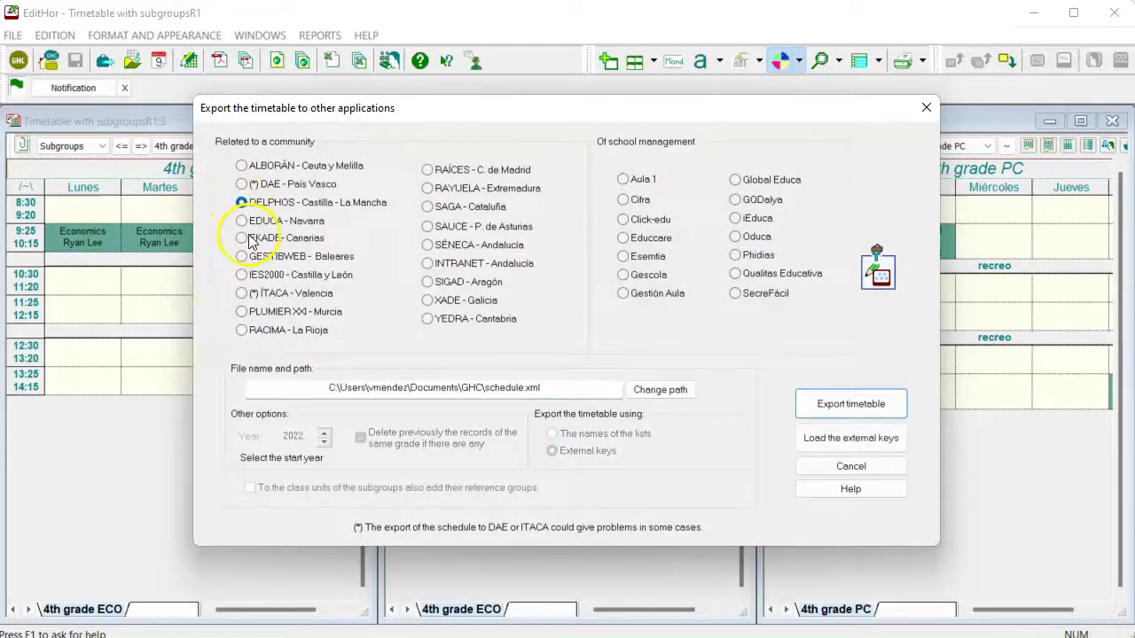
left_click(241, 166)
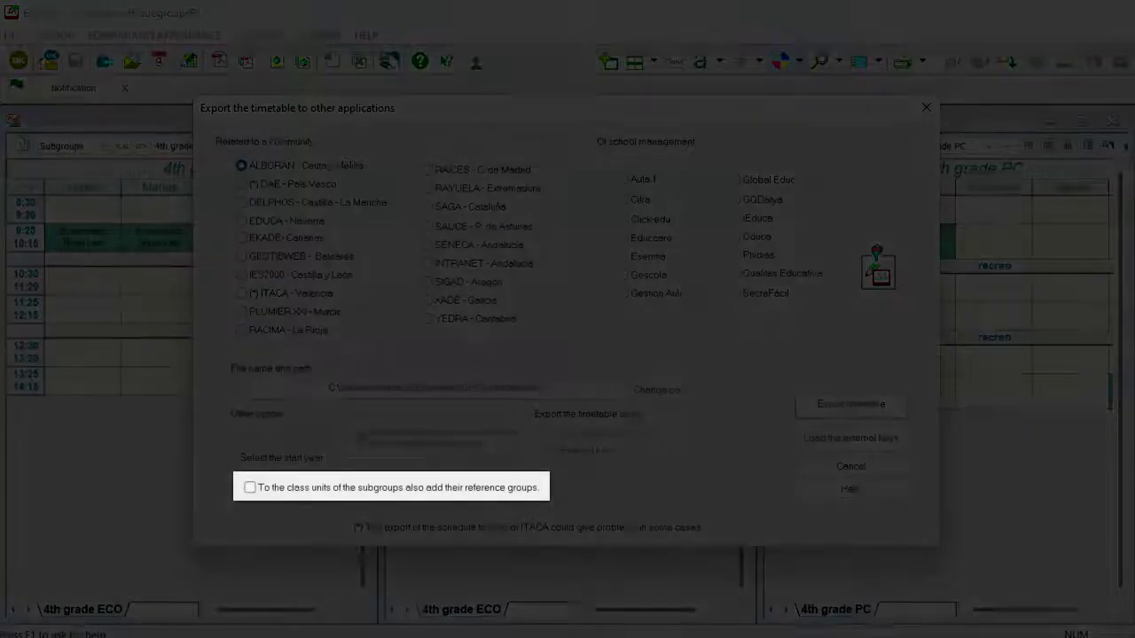